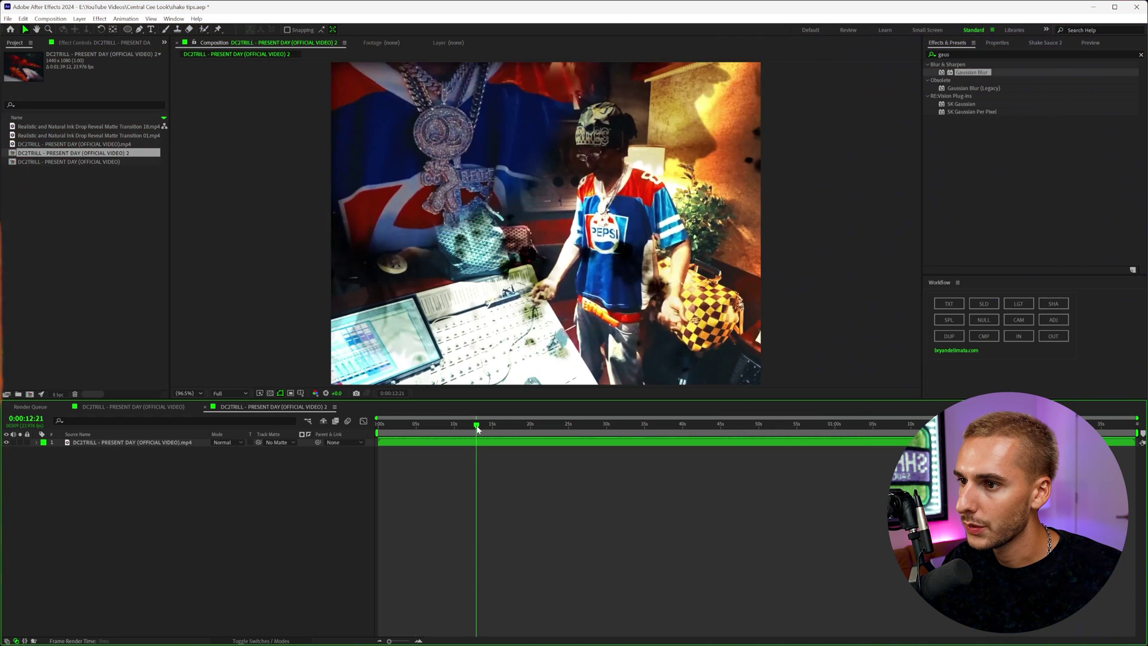
Step: Preview the music-video clip and return the playhead to 0:00:13:00
{"action": "key", "text": "space"}
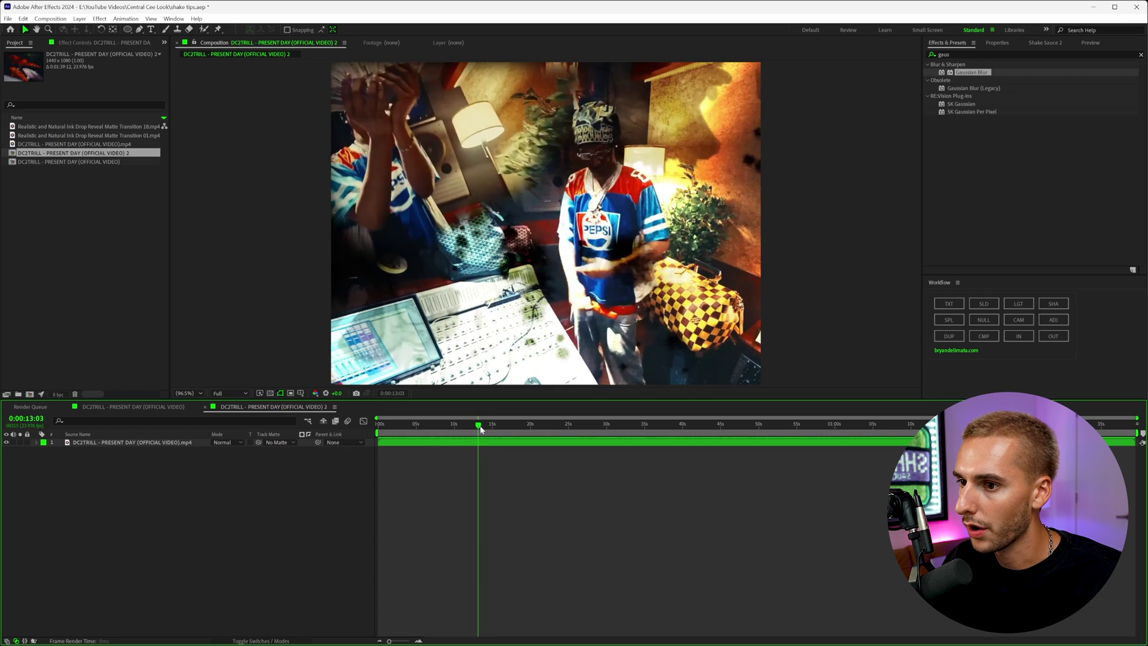
{"action": "left_click_drag", "start_coordinate": [485, 429], "coordinate": [479, 429]}
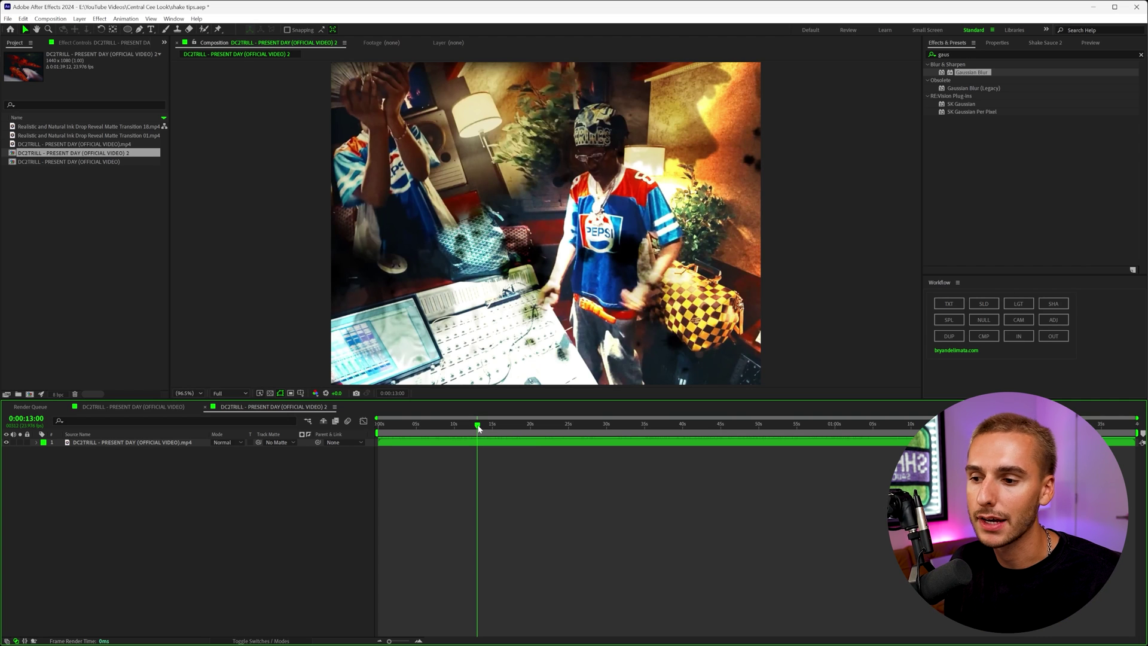
Step: Go back to the Premium Files Videos page in Chrome and browse the Ink Drop Reveal Matte Transition clips
{"action": "key", "text": "alt+Tab"}
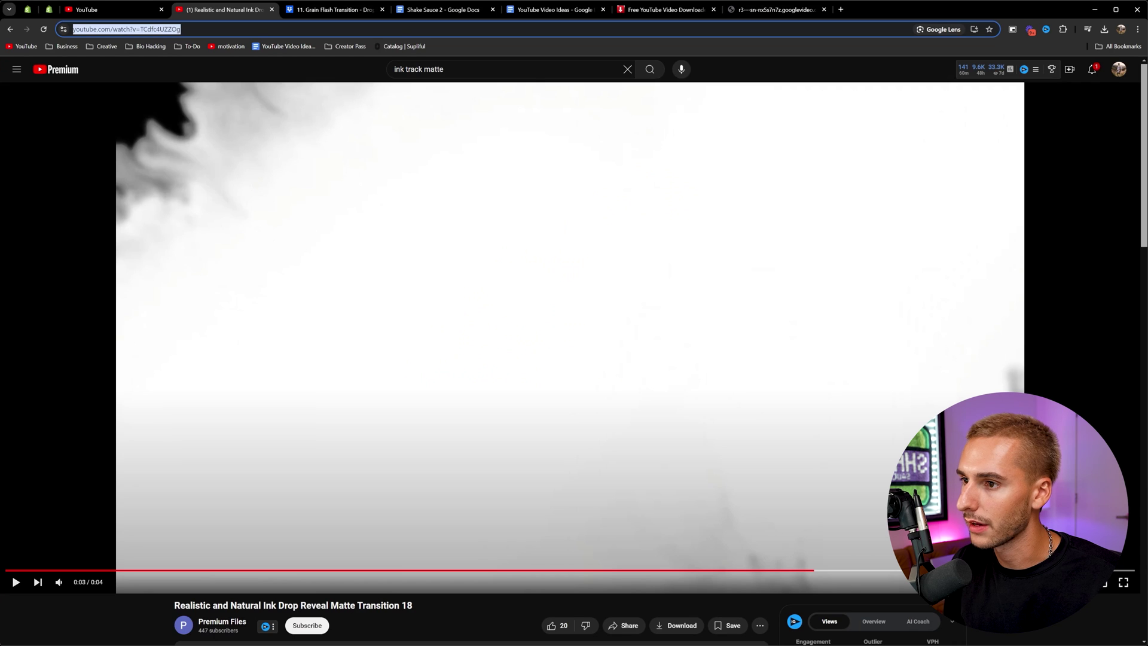
{"action": "left_click", "coordinate": [11, 30]}
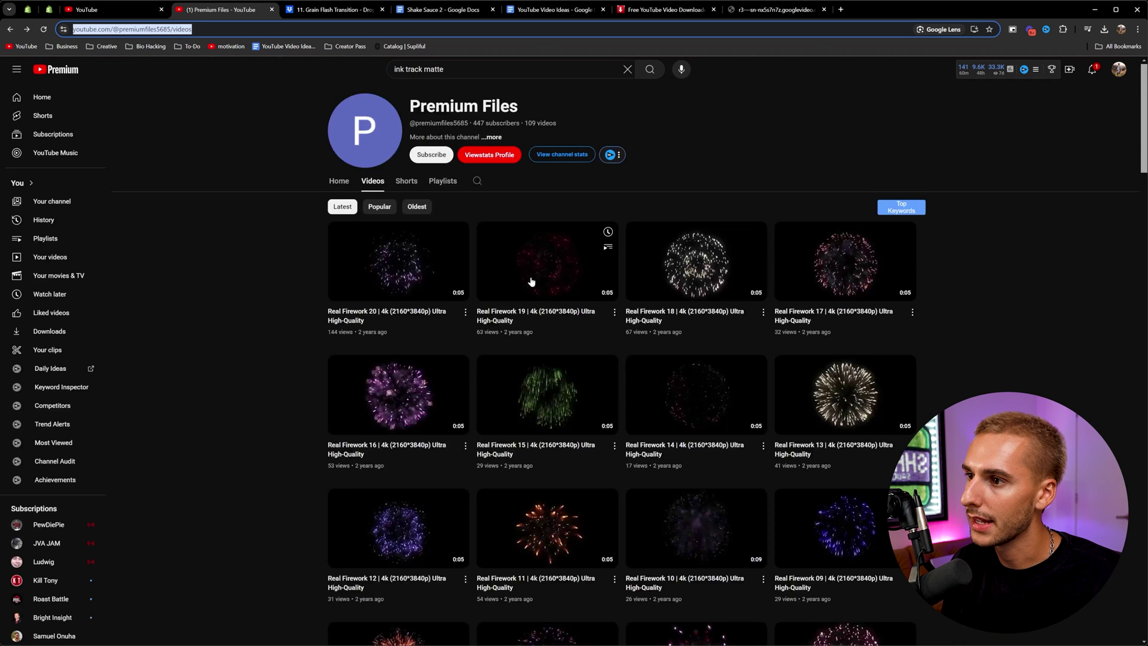
{"action": "scroll", "coordinate": [514, 359], "scroll_direction": "down", "scroll_amount": 10}
{"action": "scroll", "coordinate": [514, 359], "scroll_direction": "down", "scroll_amount": 1}
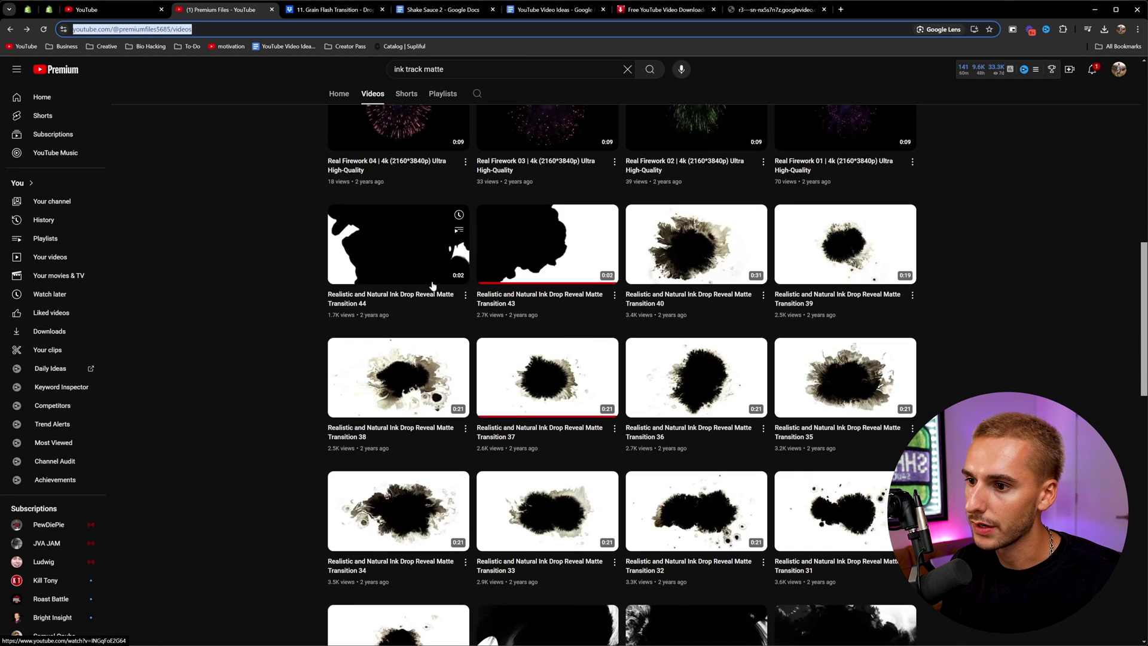
{"action": "scroll", "coordinate": [577, 299], "scroll_direction": "down", "scroll_amount": 12}
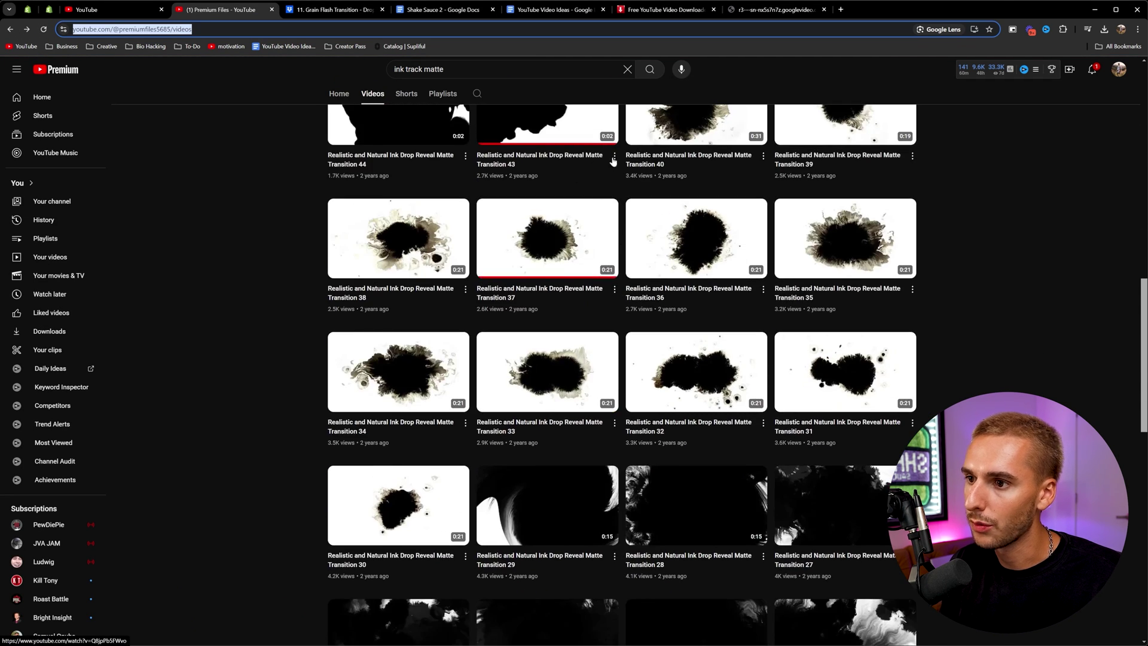
{"action": "scroll", "coordinate": [623, 306], "scroll_direction": "up", "scroll_amount": 10}
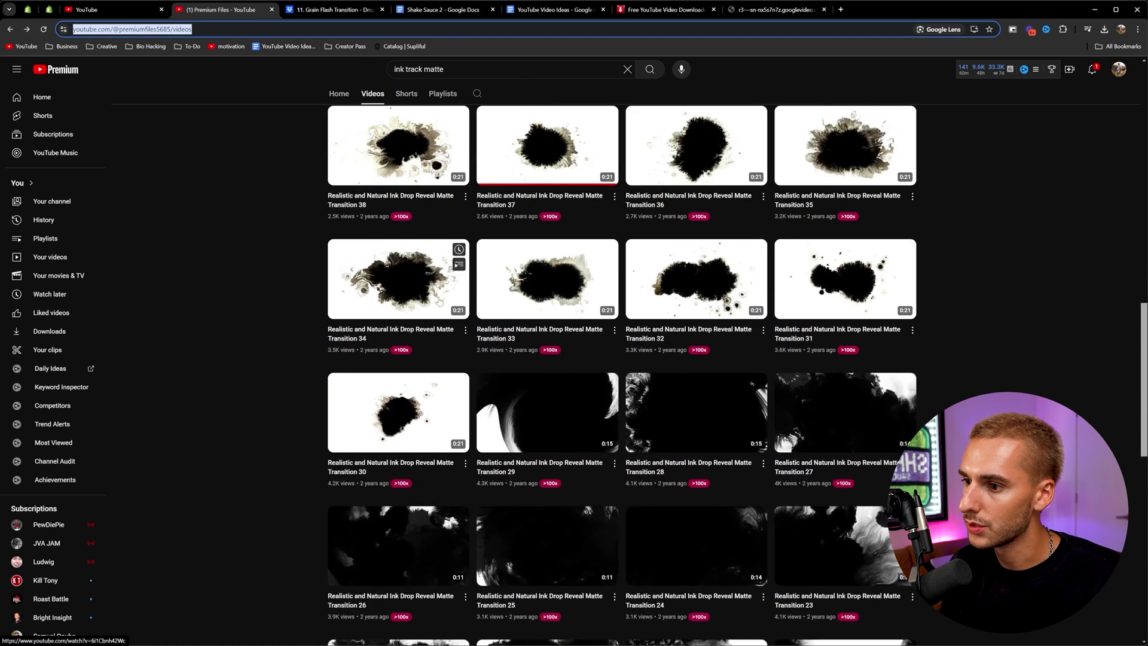
{"action": "scroll", "coordinate": [427, 293], "scroll_direction": "down", "scroll_amount": 8}
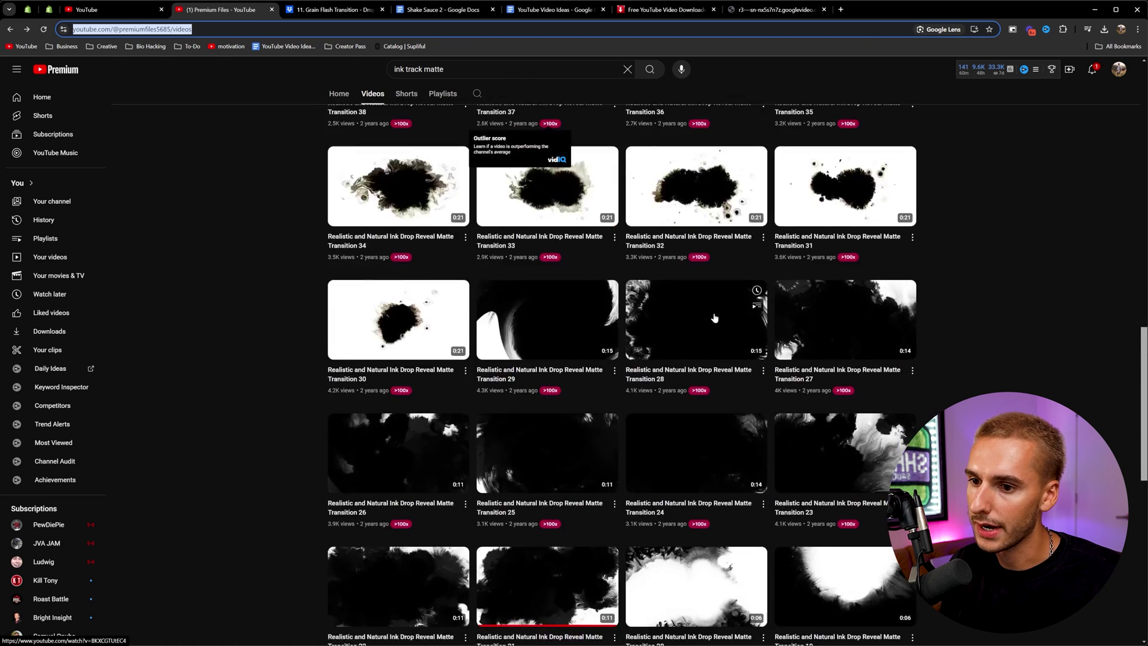
{"action": "scroll", "coordinate": [613, 313], "scroll_direction": "down", "scroll_amount": 3}
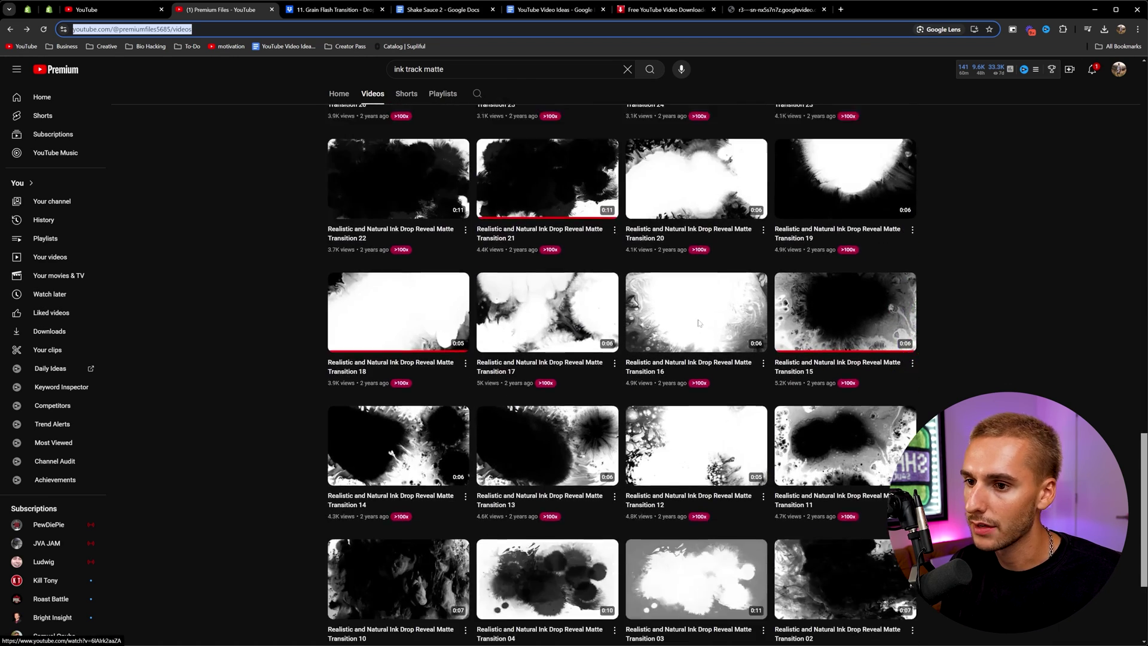
{"action": "scroll", "coordinate": [556, 328], "scroll_direction": "down", "scroll_amount": 1}
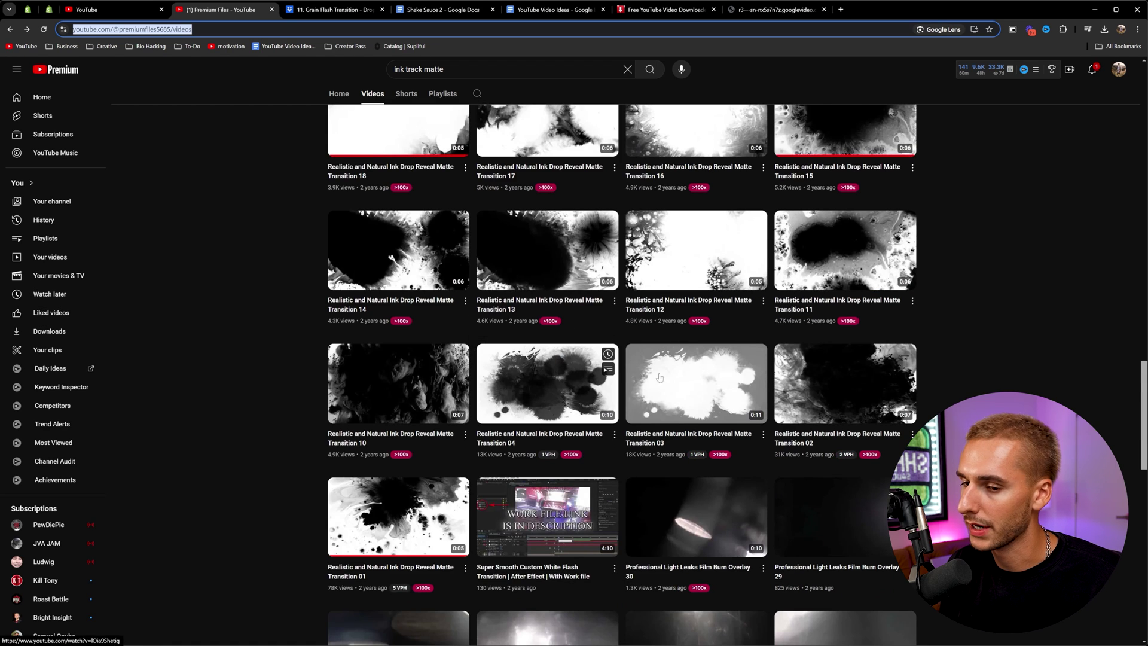
{"action": "scroll", "coordinate": [656, 371], "scroll_direction": "up", "scroll_amount": 6}
{"action": "scroll", "coordinate": [656, 371], "scroll_direction": "up", "scroll_amount": 2}
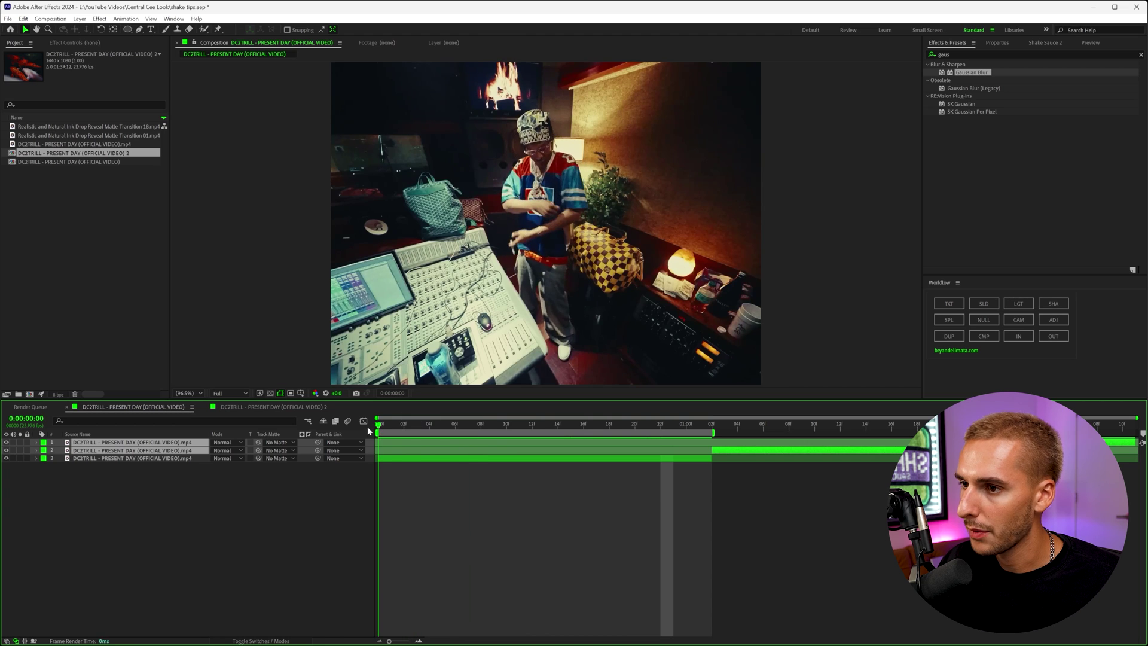
Step: Slide the top two clip layers earlier, trim the top clip to end at the playhead, and preview
{"action": "left_click_drag", "start_coordinate": [367, 426], "coordinate": [1007, 450]}
{"action": "left_click_drag", "start_coordinate": [873, 451], "coordinate": [541, 461]}
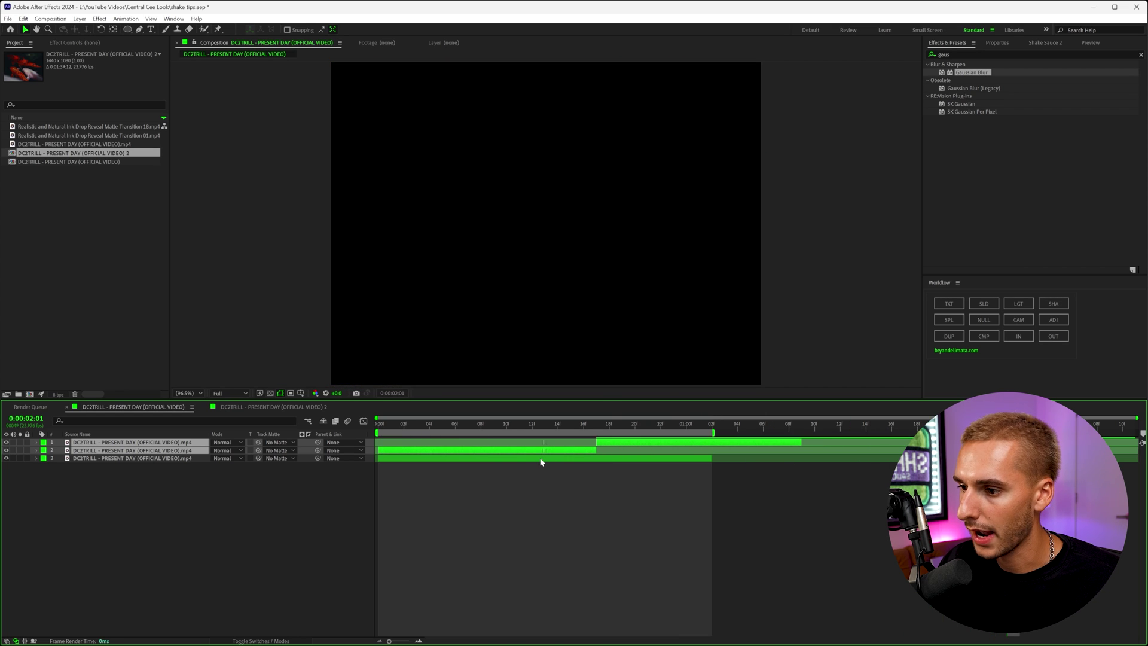
{"action": "left_click", "coordinate": [764, 470]}
{"action": "left_click_drag", "start_coordinate": [801, 442], "coordinate": [712, 445]}
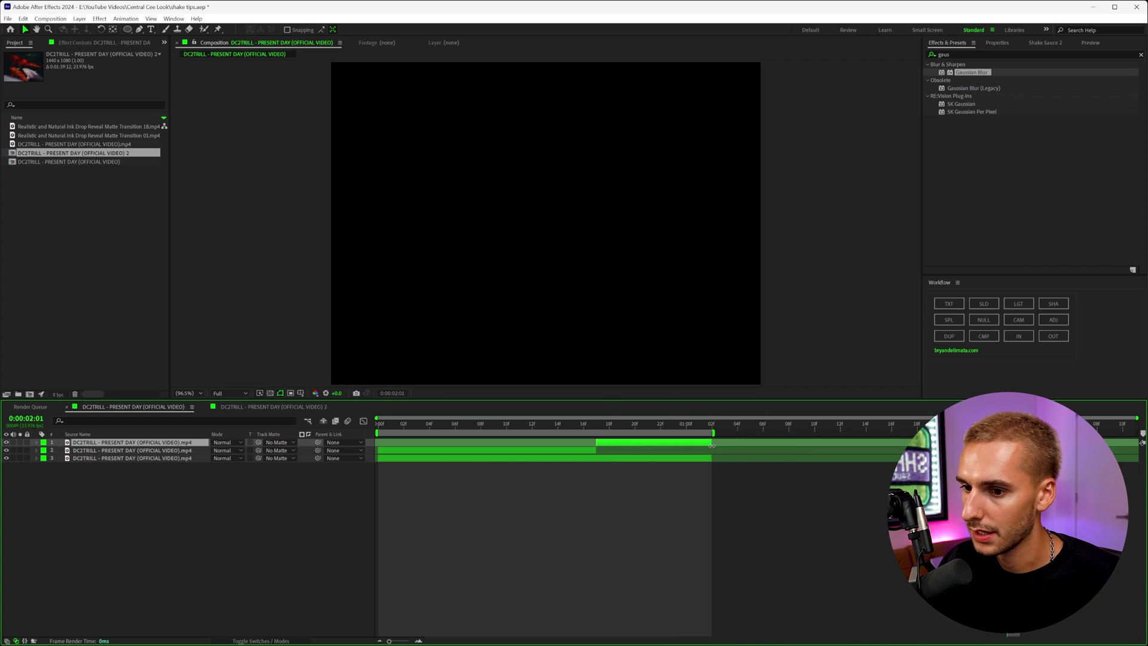
{"action": "key", "text": "Home"}
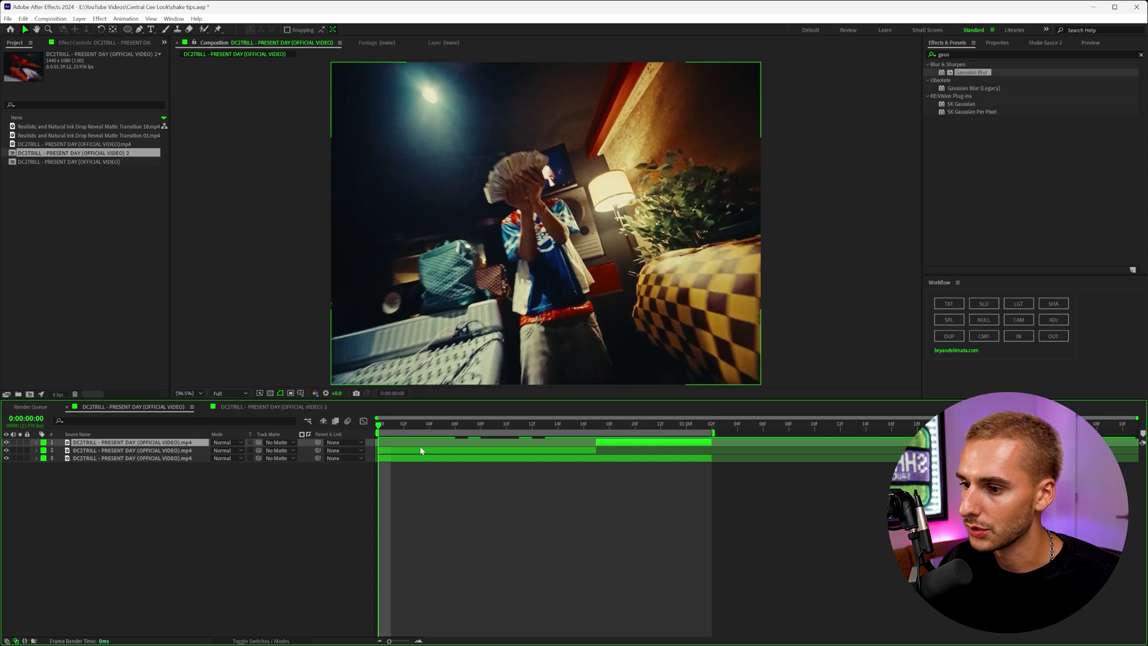
{"action": "key", "text": "space"}
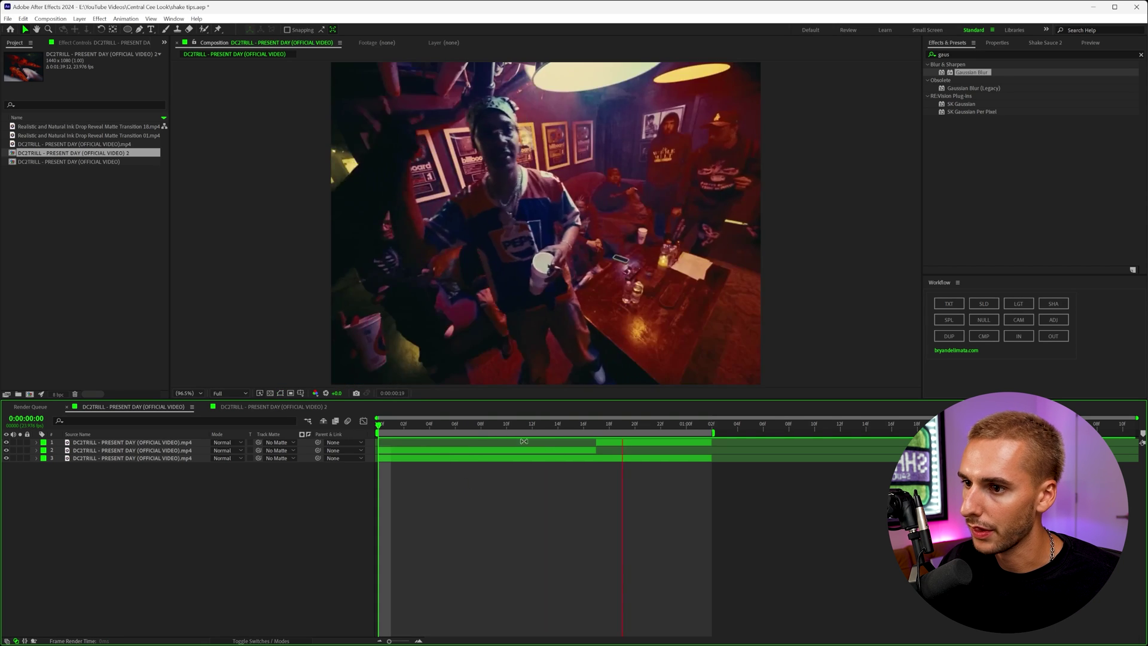
Step: Hide the top two clip layers and select the Transition 18 ink drop footage
{"action": "left_click", "coordinate": [614, 459]}
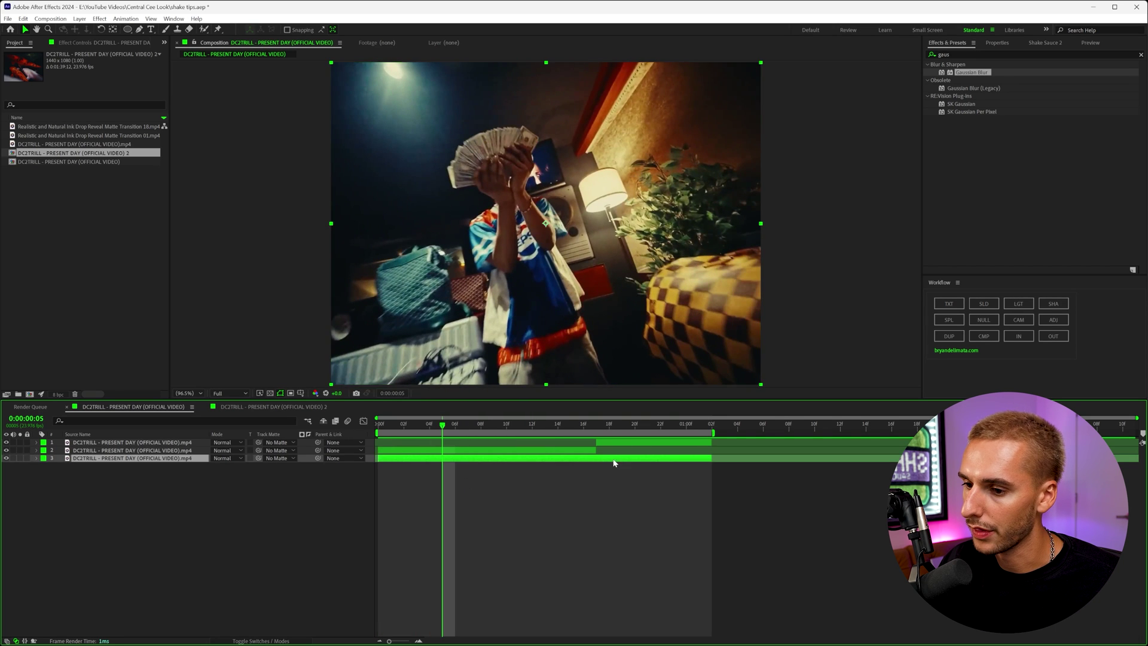
{"action": "left_click", "coordinate": [6, 443]}
{"action": "key", "text": "Page_Down"}
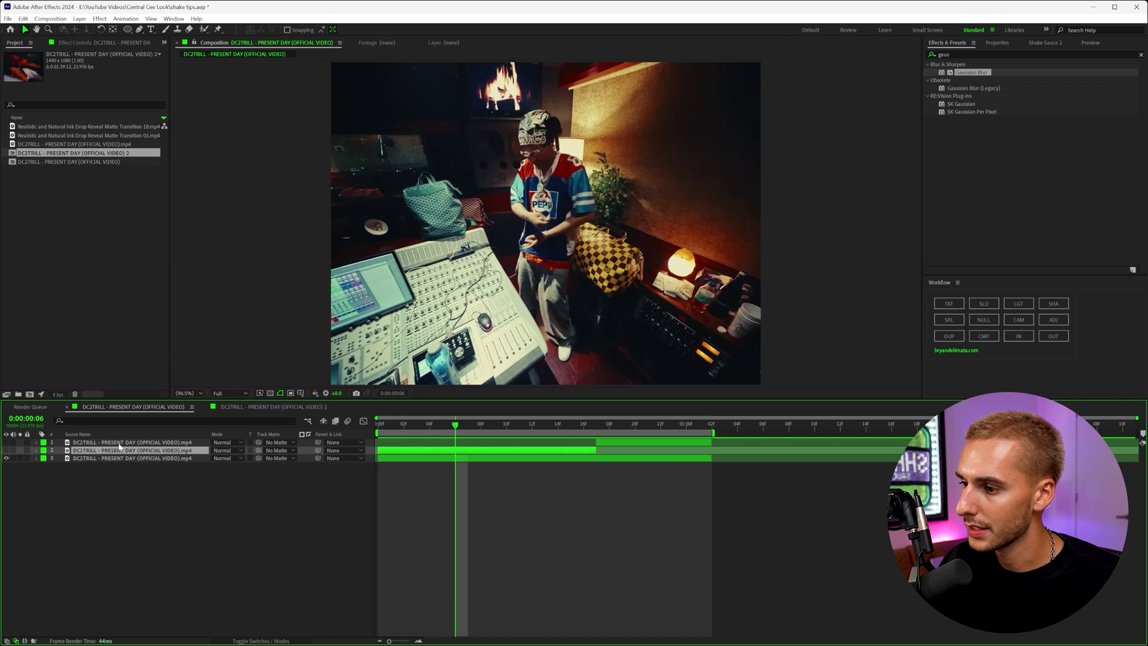
{"action": "left_click", "coordinate": [7, 450]}
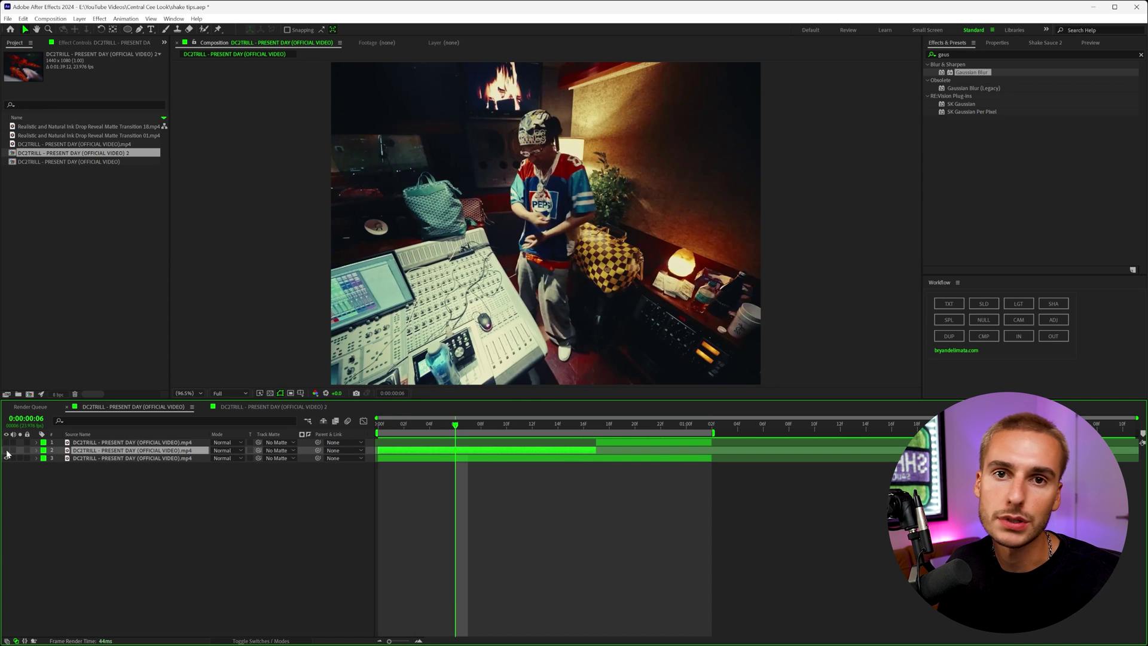
{"action": "key", "text": "Page_Up"}
{"action": "key", "text": "Page_Up"}
{"action": "key", "text": "Page_Up"}
{"action": "key", "text": "Page_Up"}
{"action": "left_click", "coordinate": [48, 127]}
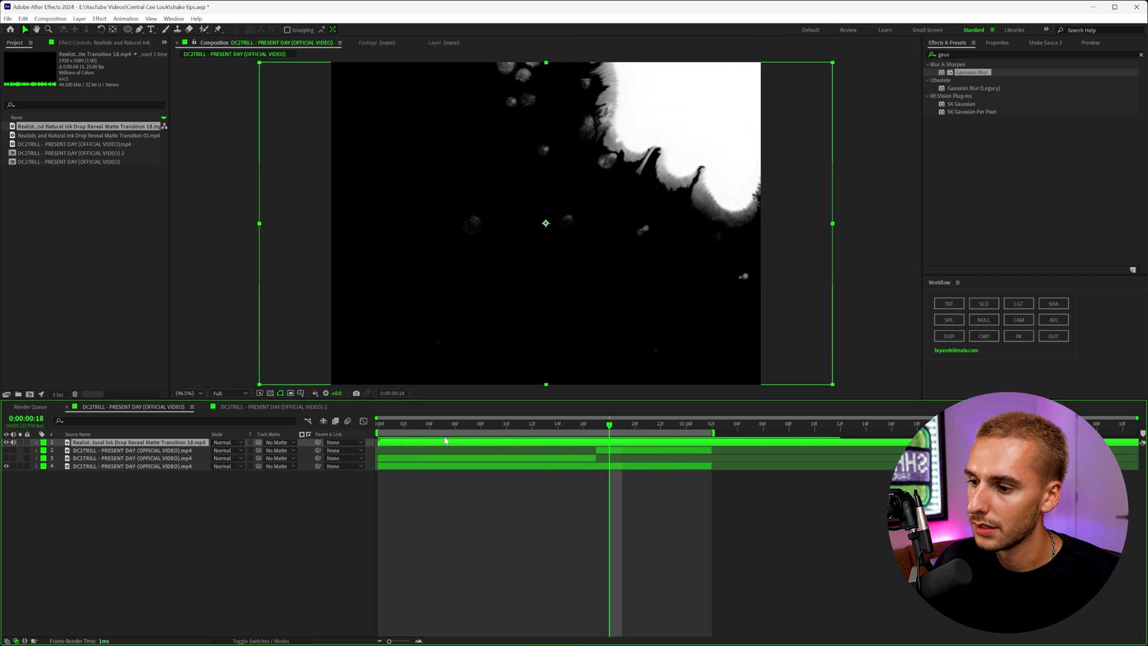
Step: Align the Transition 18 ink matte layer to start at frame 0 and preview its animation
{"action": "mouse_move", "coordinate": [379, 443]}
{"action": "left_mouse_down"}
{"action": "mouse_move", "coordinate": [406, 446]}
{"action": "mouse_move", "coordinate": [393, 446]}
{"action": "left_mouse_up"}
{"action": "key", "text": "Home"}
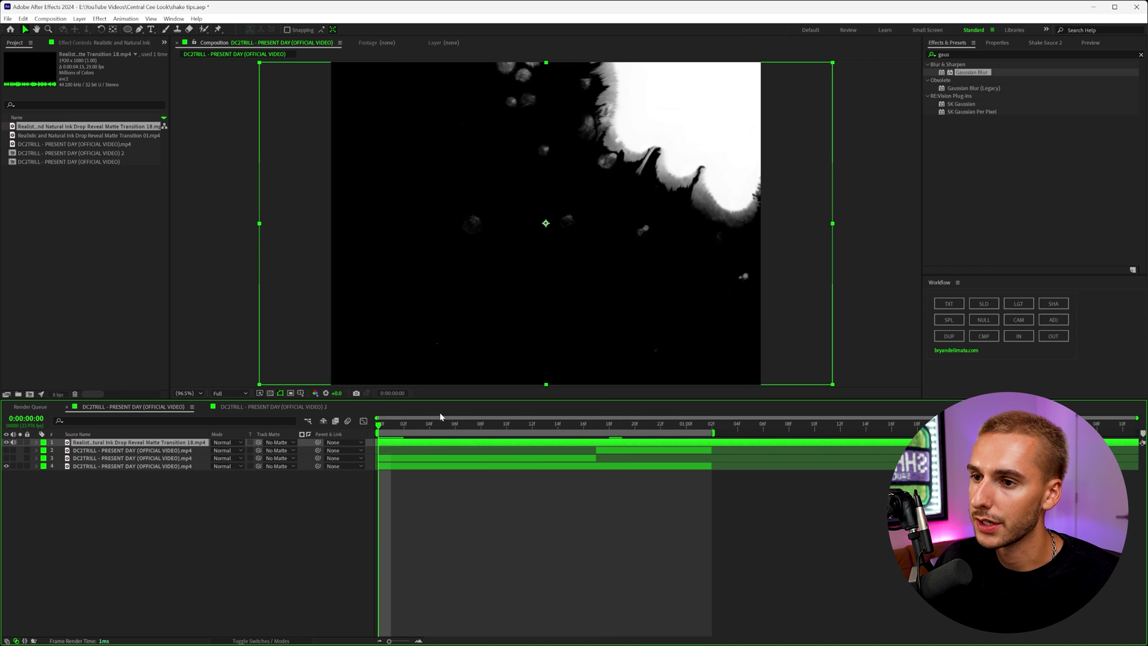
{"action": "key", "text": "space"}
{"action": "key", "text": "space"}
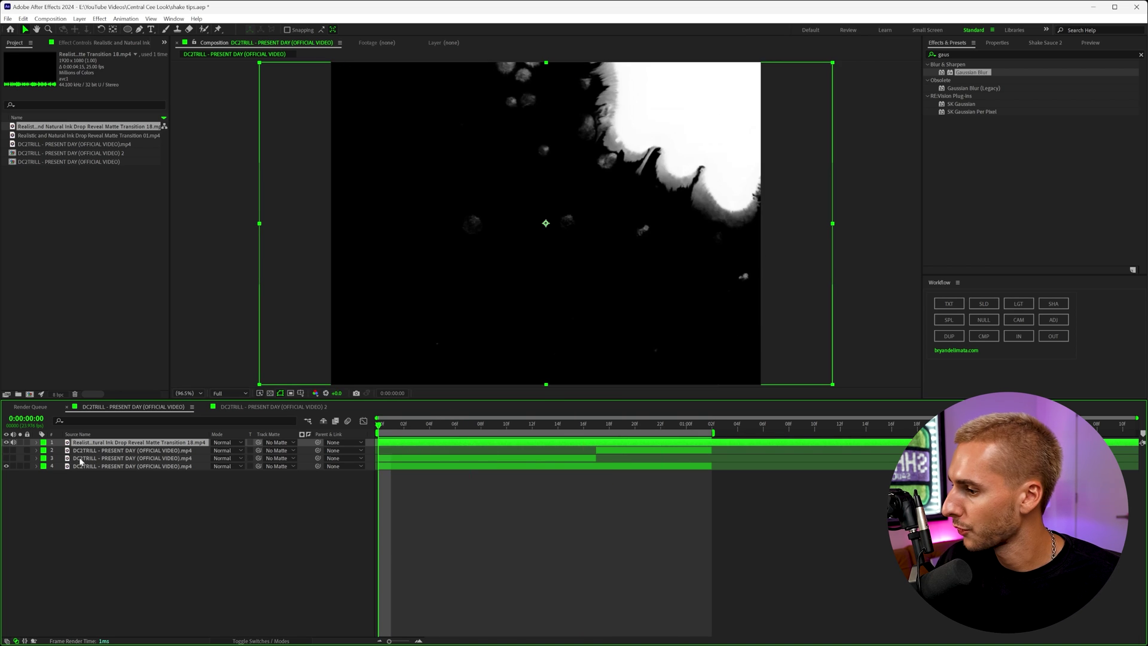
Step: Hide the ink matte layer and make the lower clip layer visible again
{"action": "left_click", "coordinate": [7, 443]}
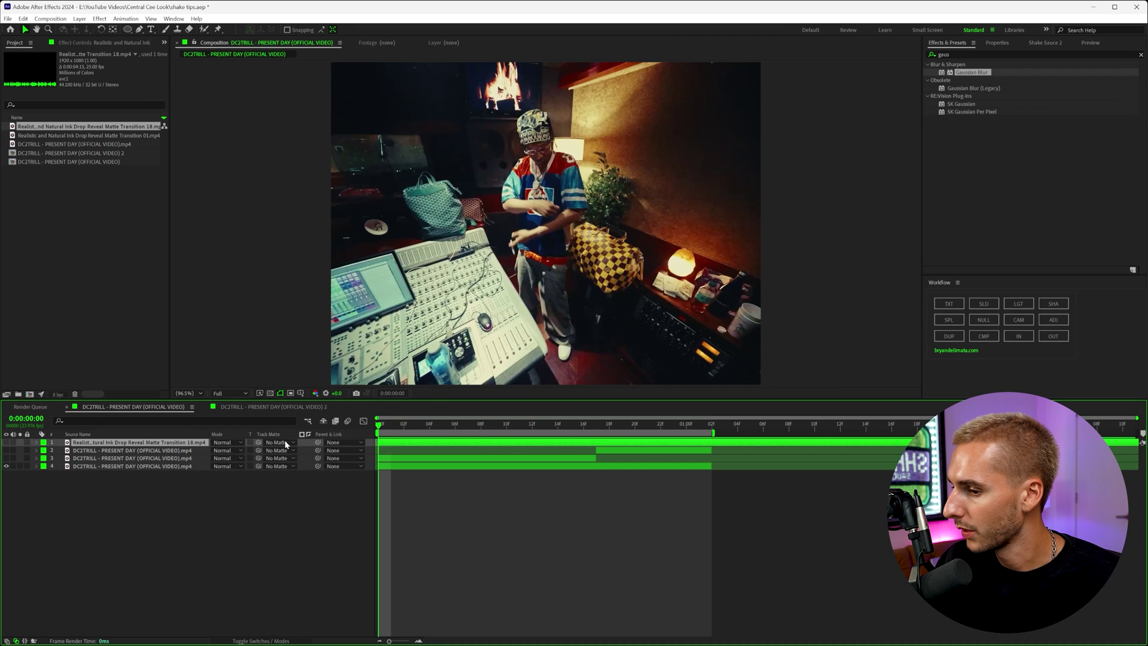
{"action": "left_click", "coordinate": [6, 451]}
{"action": "left_click", "coordinate": [238, 531]}
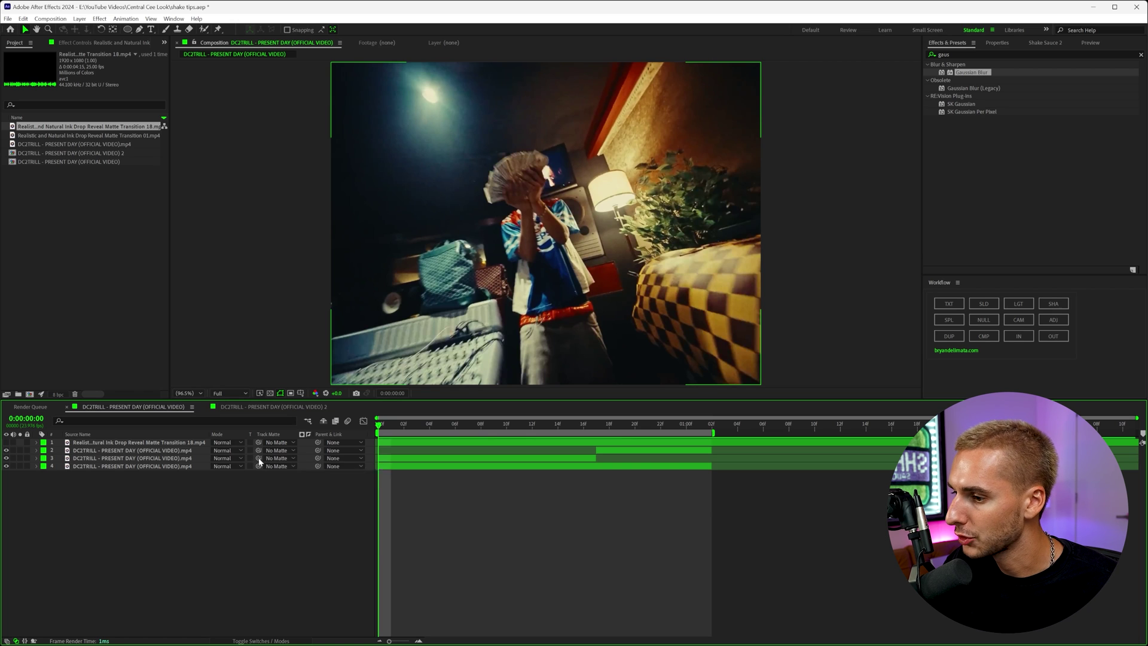
Step: Set layers 2 and 3 to use the ink drop clip as a Luma track matte, then preview the reveal
{"action": "left_click_drag", "start_coordinate": [134, 447], "coordinate": [134, 447]}
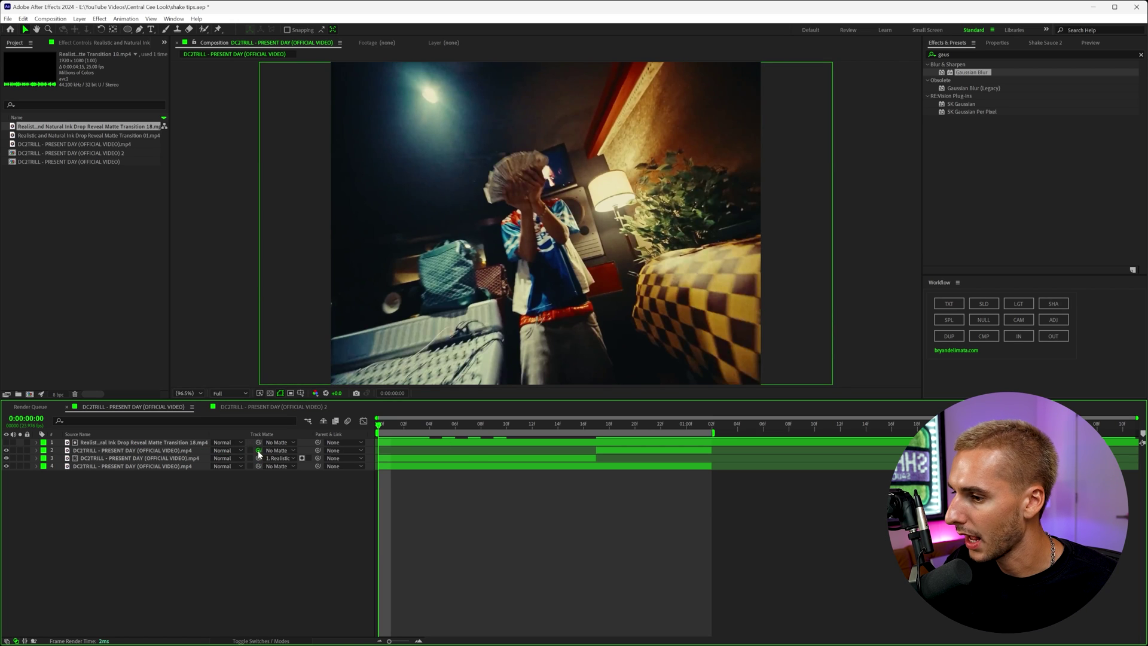
{"action": "left_click_drag", "start_coordinate": [182, 446], "coordinate": [183, 444]}
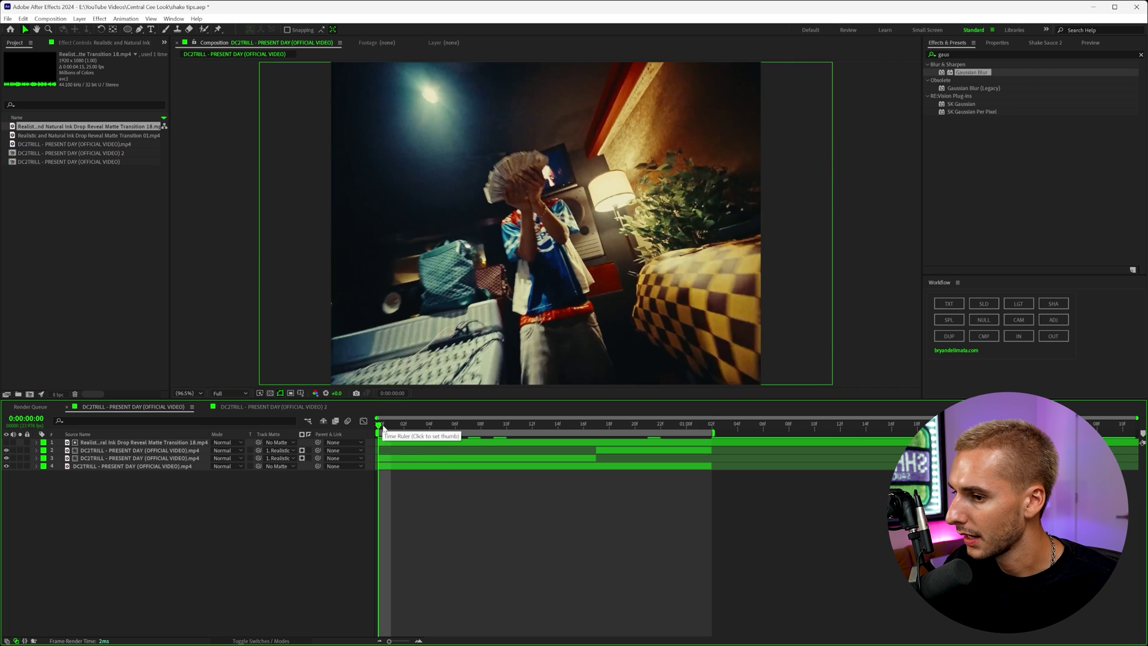
{"action": "left_click_drag", "start_coordinate": [383, 428], "coordinate": [404, 450]}
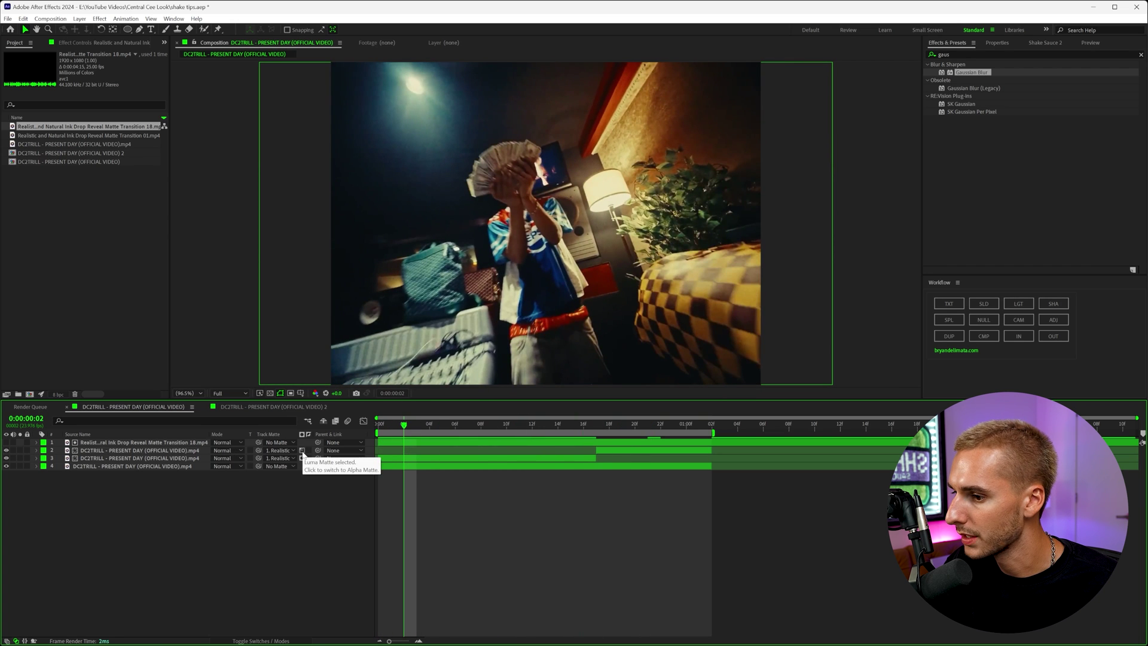
{"action": "left_click", "coordinate": [302, 458]}
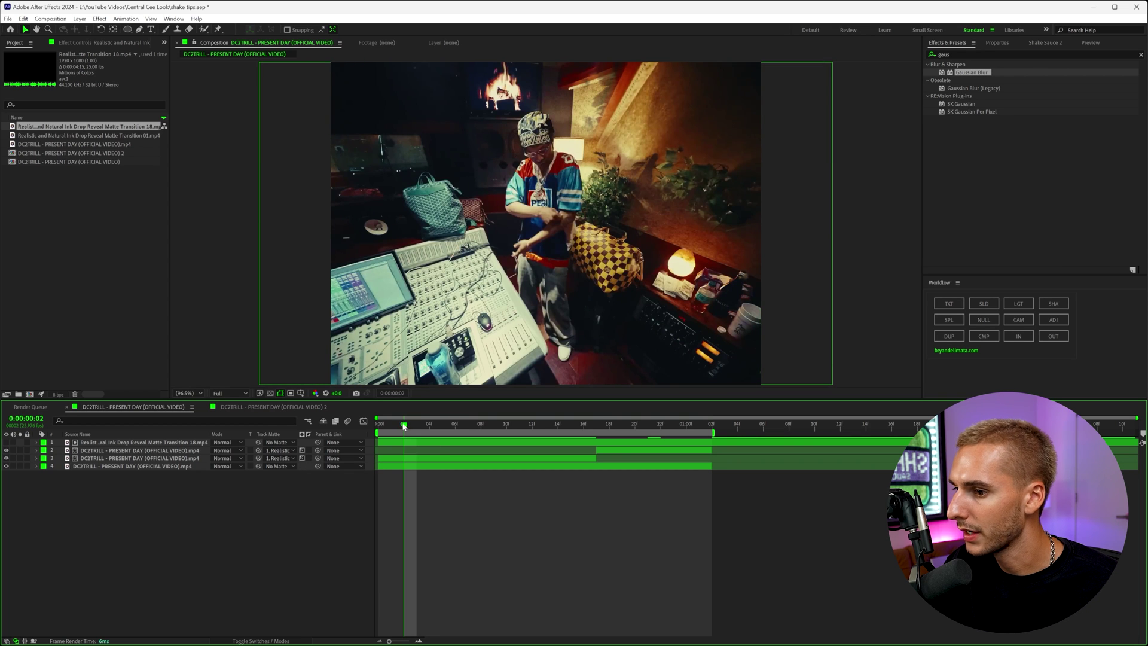
{"action": "left_click_drag", "start_coordinate": [404, 426], "coordinate": [567, 437]}
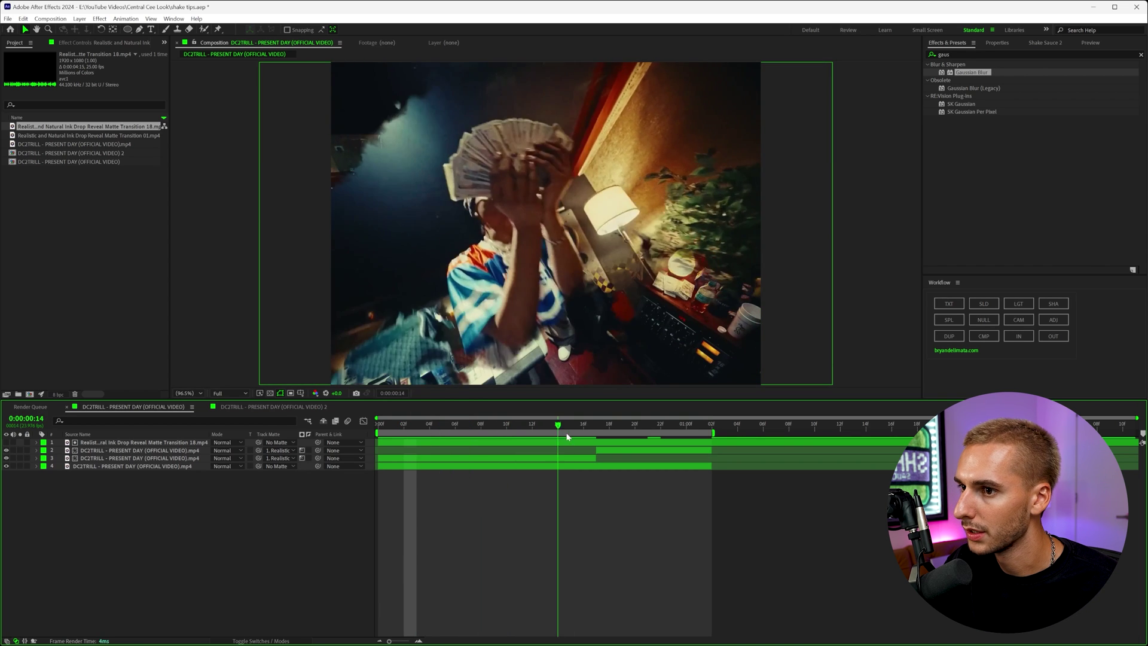
{"action": "key", "text": "space"}
{"action": "key", "text": "Home"}
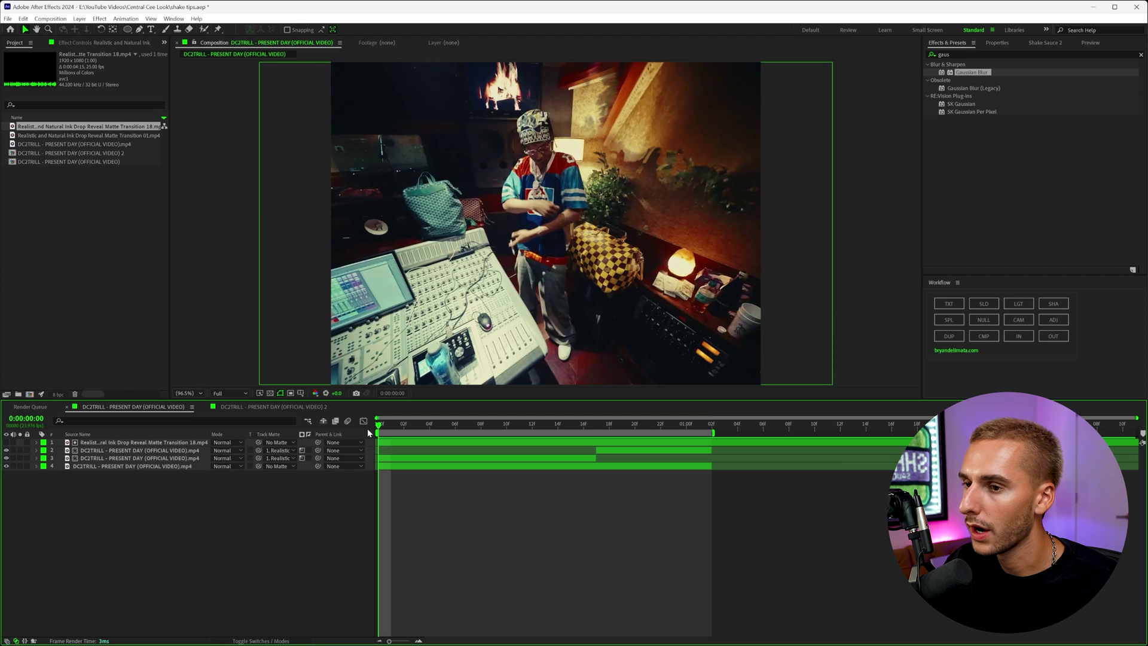
Step: Move the third clip layer up and to the right in the viewer
{"action": "left_click", "coordinate": [406, 458]}
{"action": "left_click_drag", "start_coordinate": [507, 262], "coordinate": [640, 177]}
{"action": "left_click_drag", "start_coordinate": [387, 428], "coordinate": [443, 426]}
Step: Adjust the third clip's Scale and Rotation, then show the ink-drop matte layer again
{"action": "key", "text": "s"}
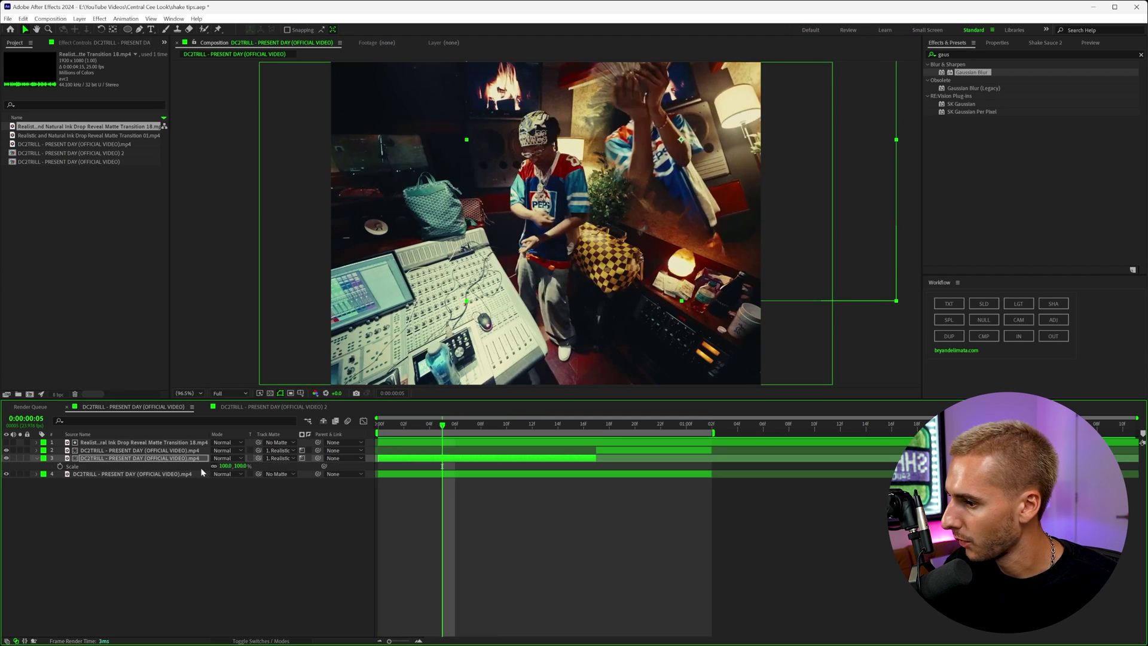
{"action": "left_click_drag", "start_coordinate": [233, 471], "coordinate": [226, 470]}
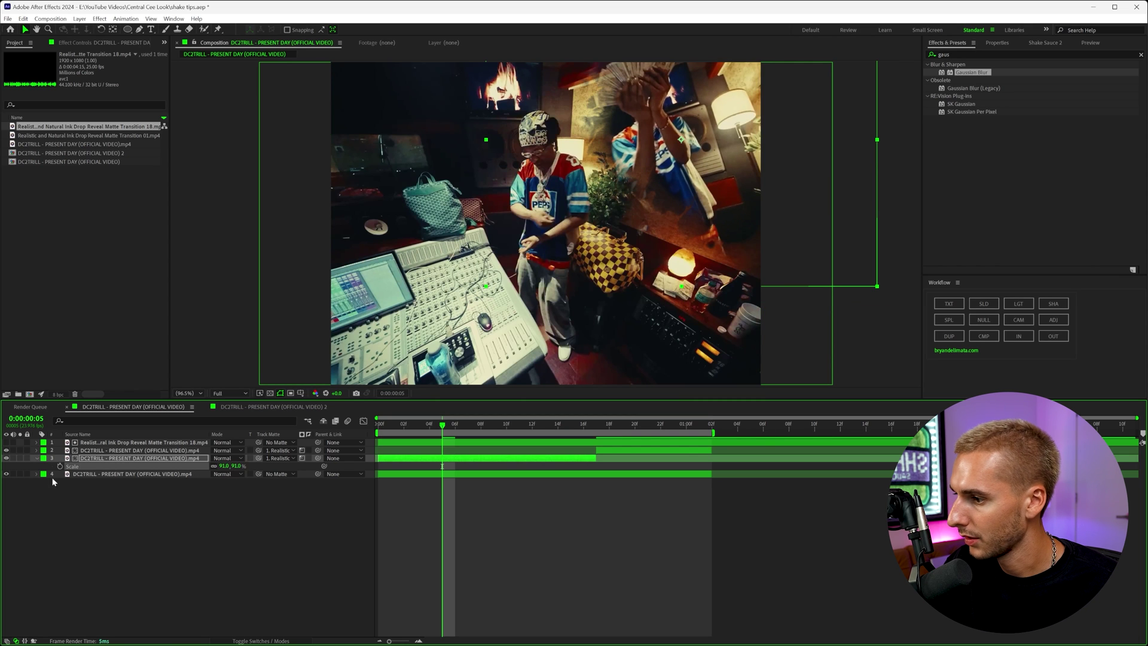
{"action": "left_click", "coordinate": [37, 458]}
{"action": "left_click", "coordinate": [36, 458]}
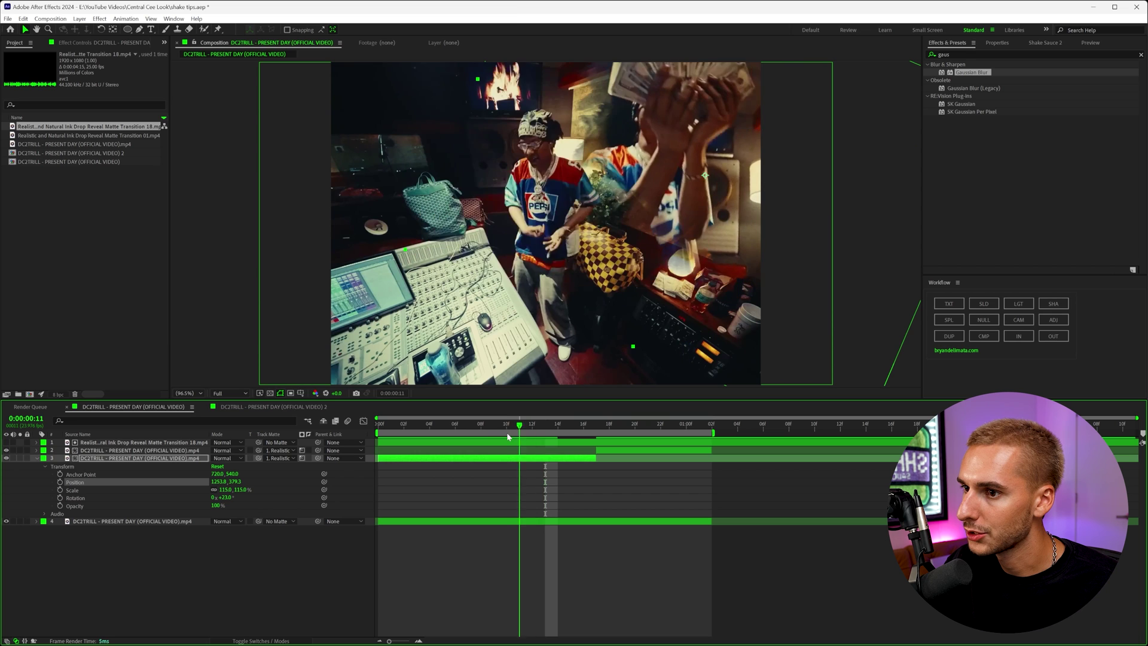
{"action": "left_click_drag", "start_coordinate": [508, 436], "coordinate": [480, 440]}
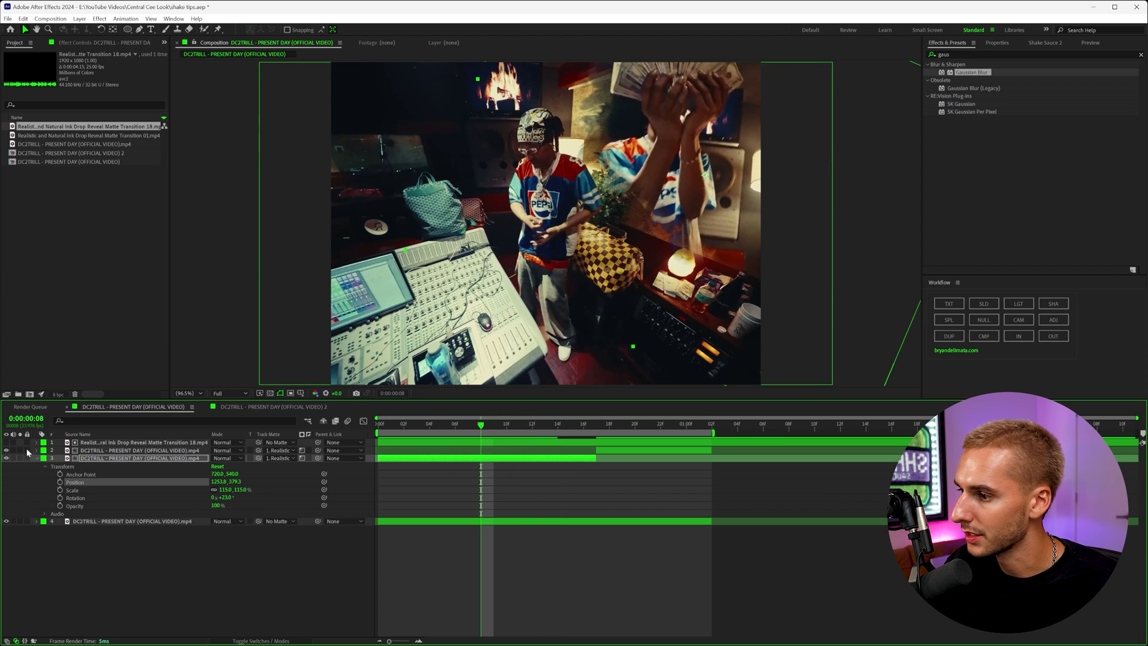
{"action": "left_click", "coordinate": [6, 442]}
{"action": "mouse_move", "coordinate": [433, 429]}
{"action": "left_mouse_down"}
{"action": "mouse_move", "coordinate": [558, 438]}
{"action": "mouse_move", "coordinate": [533, 439]}
{"action": "mouse_move", "coordinate": [545, 441]}
{"action": "left_mouse_up"}
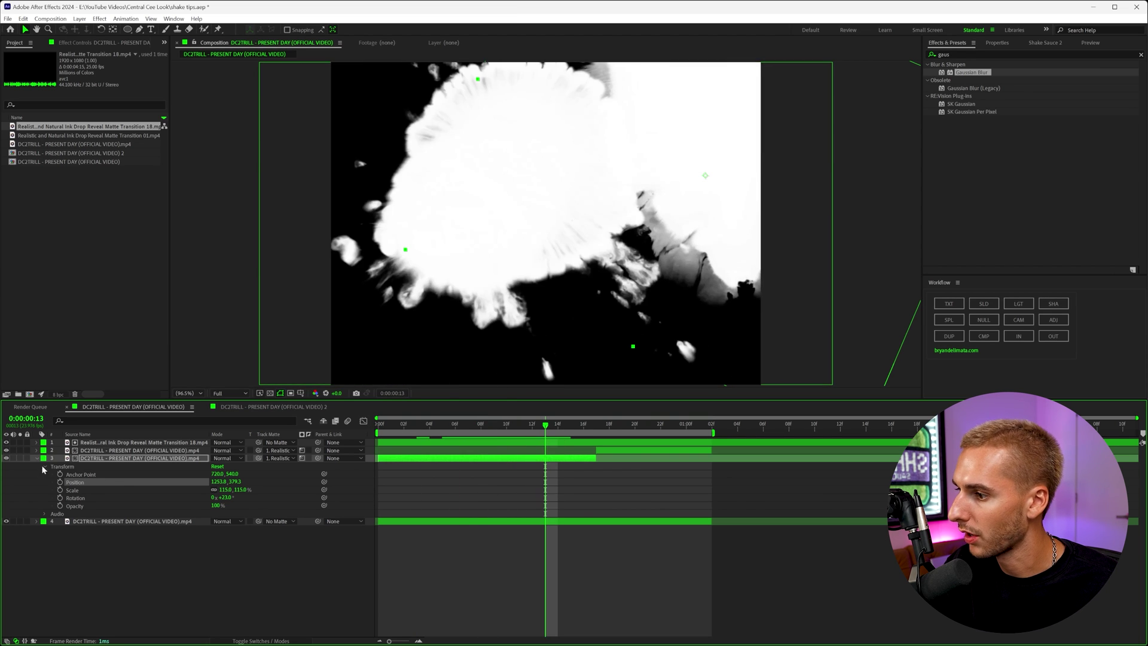
Step: Shift the ink-drop matte later in time, check it at frame 17, hide it, and preview
{"action": "left_click_drag", "start_coordinate": [453, 447], "coordinate": [531, 448]}
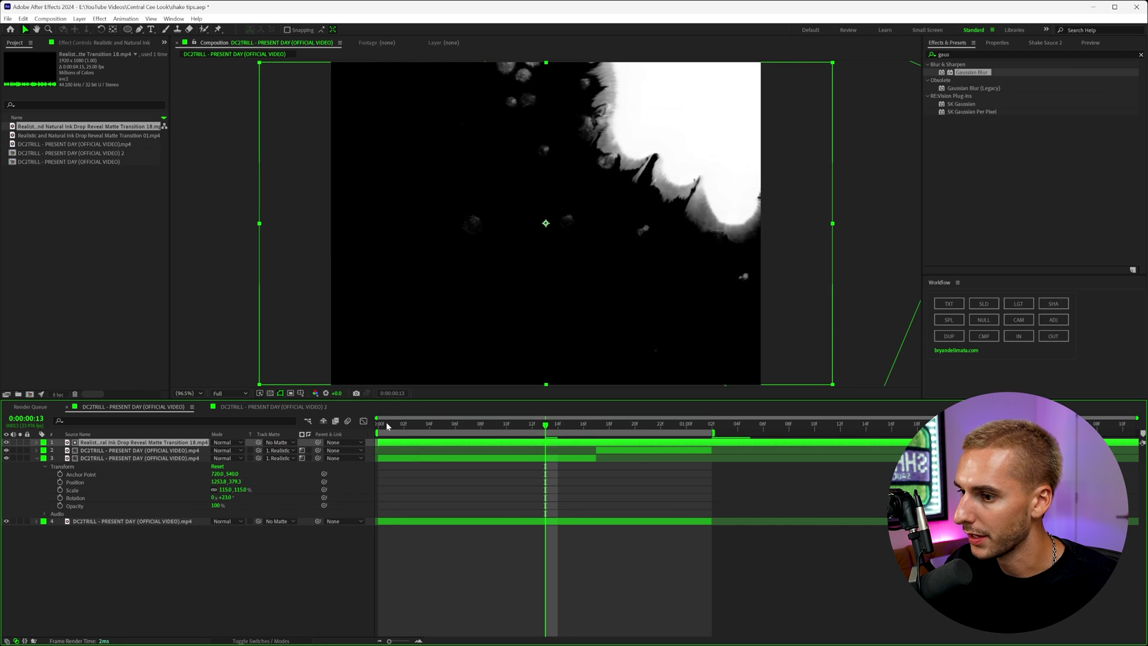
{"action": "mouse_move", "coordinate": [387, 426]}
{"action": "left_mouse_down"}
{"action": "mouse_move", "coordinate": [633, 442]}
{"action": "mouse_move", "coordinate": [353, 438]}
{"action": "mouse_move", "coordinate": [699, 446]}
{"action": "mouse_move", "coordinate": [551, 446]}
{"action": "left_mouse_up"}
{"action": "left_click", "coordinate": [6, 442]}
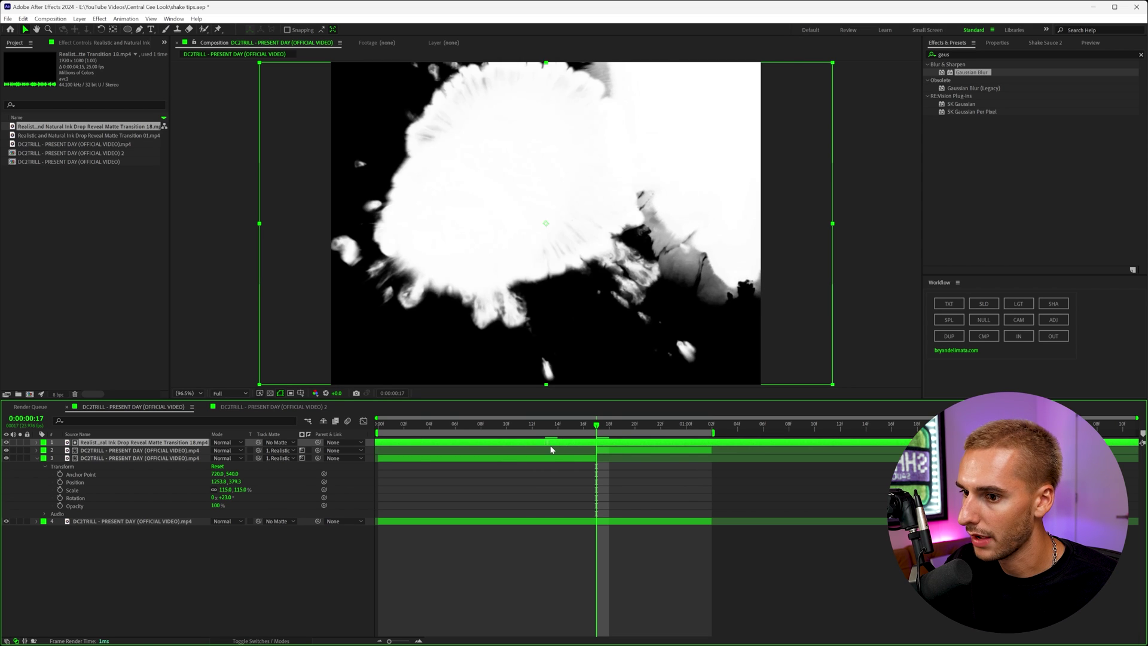
{"action": "left_click", "coordinate": [7, 442]}
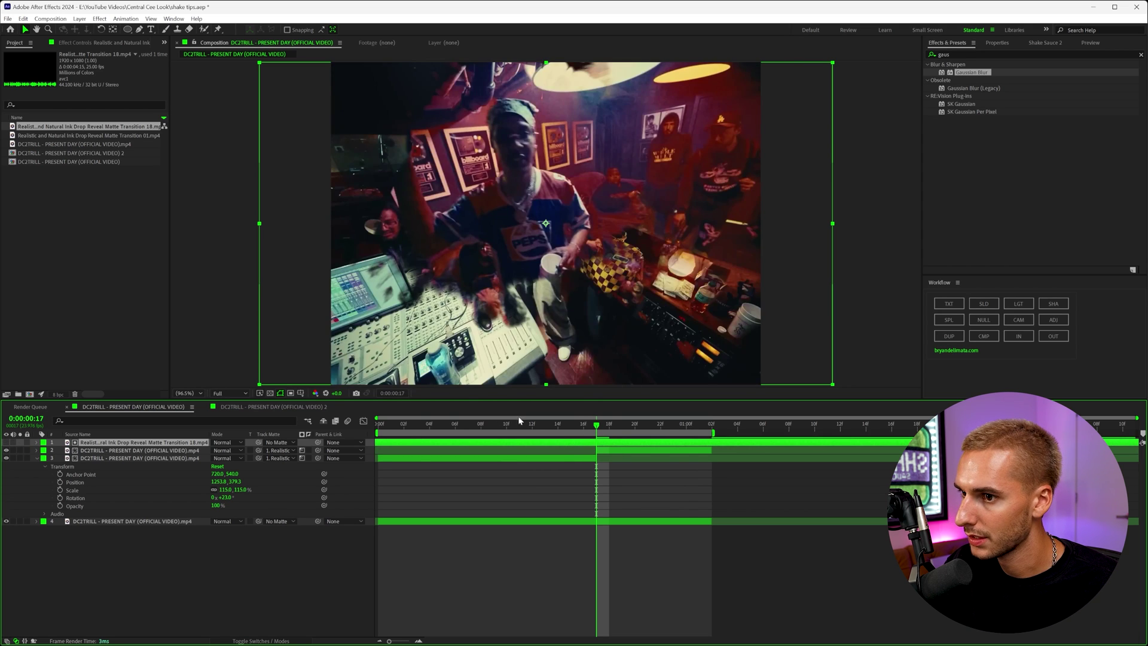
{"action": "left_click_drag", "start_coordinate": [595, 424], "coordinate": [330, 425]}
{"action": "key", "text": "space"}
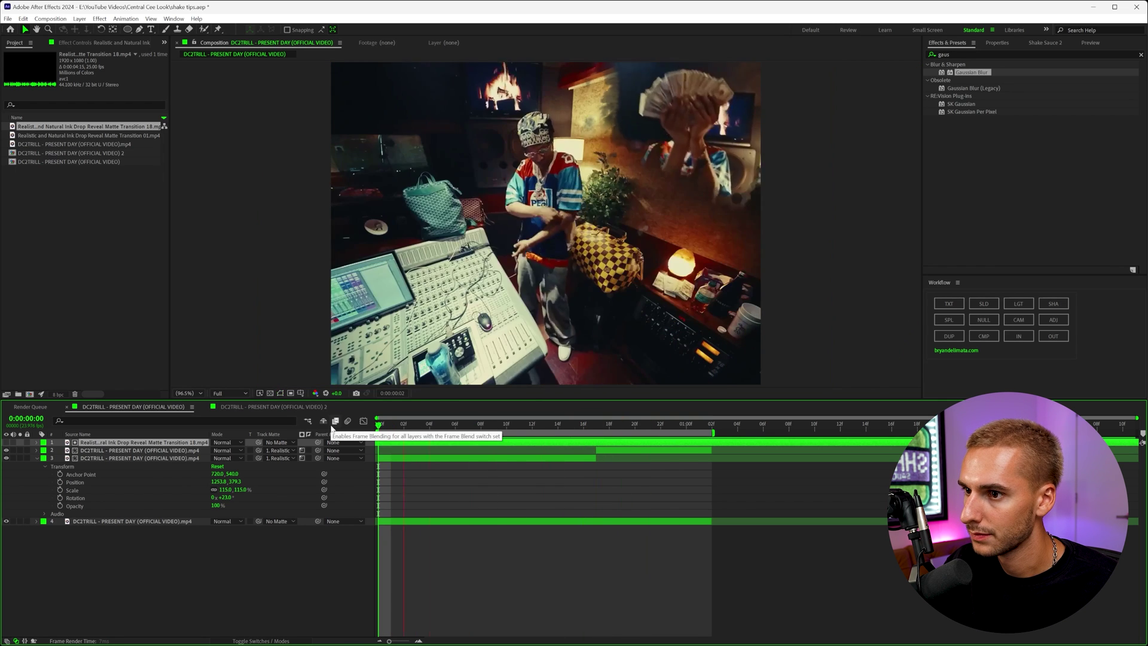
Step: Add a new adjustment layer and apply RSMB and S_DistortChroma from Effects & Presets search
{"action": "left_click", "coordinate": [956, 54]}
{"action": "type", "text": "disto"}
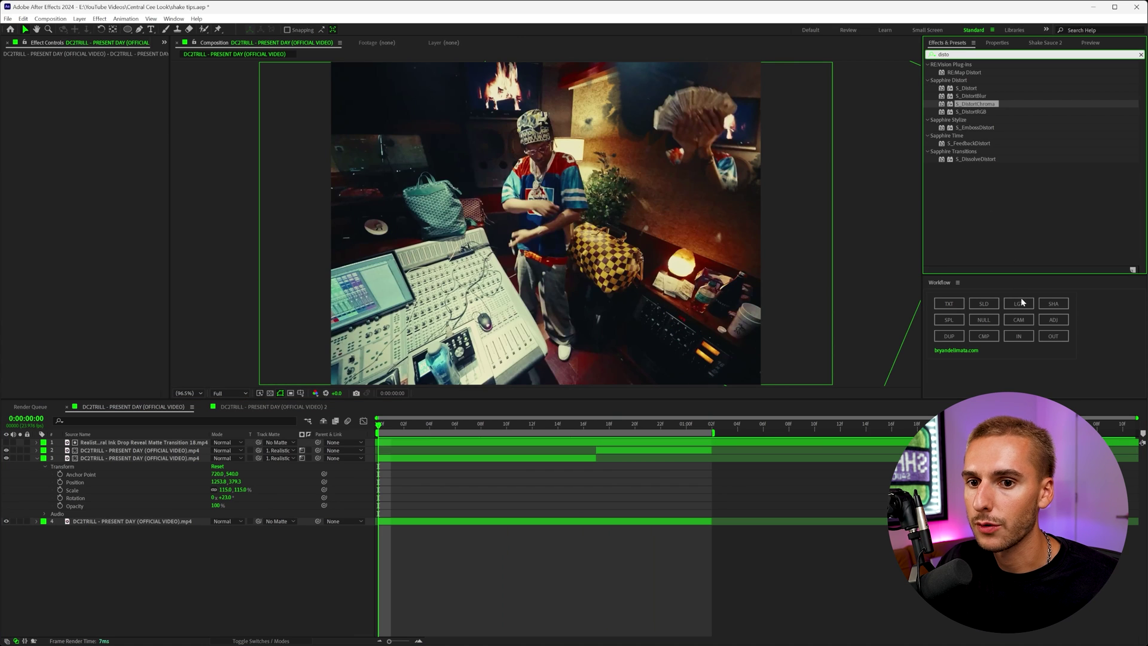
{"action": "left_click", "coordinate": [1052, 320]}
{"action": "left_click", "coordinate": [947, 54]}
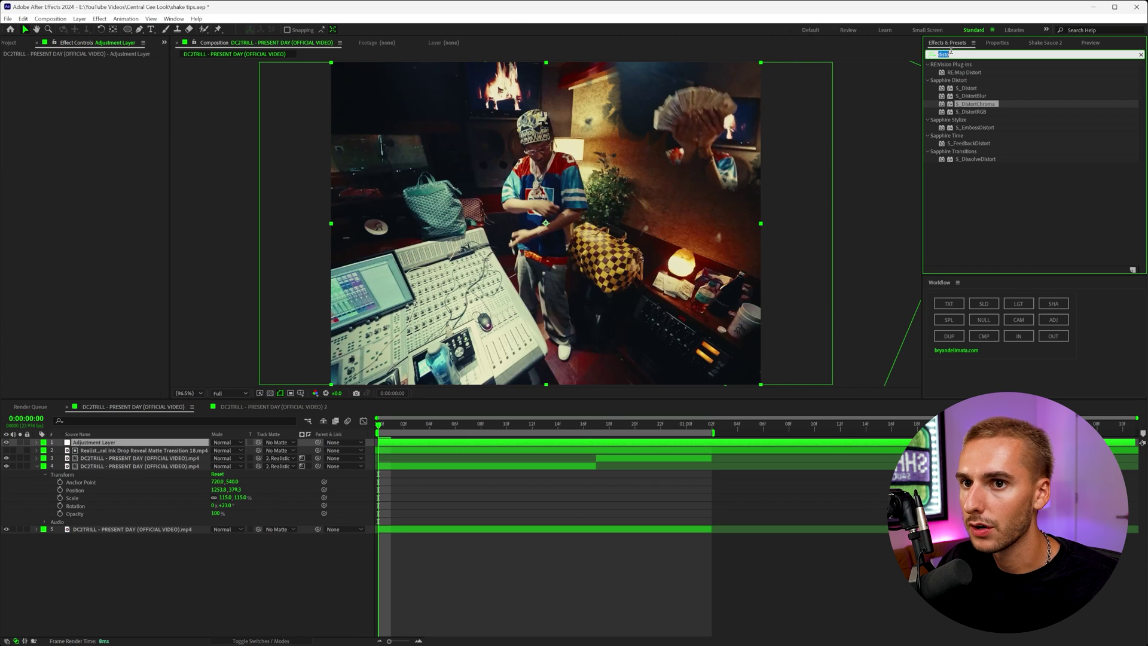
{"action": "type", "text": "rsmb"}
{"action": "left_click", "coordinate": [954, 73]}
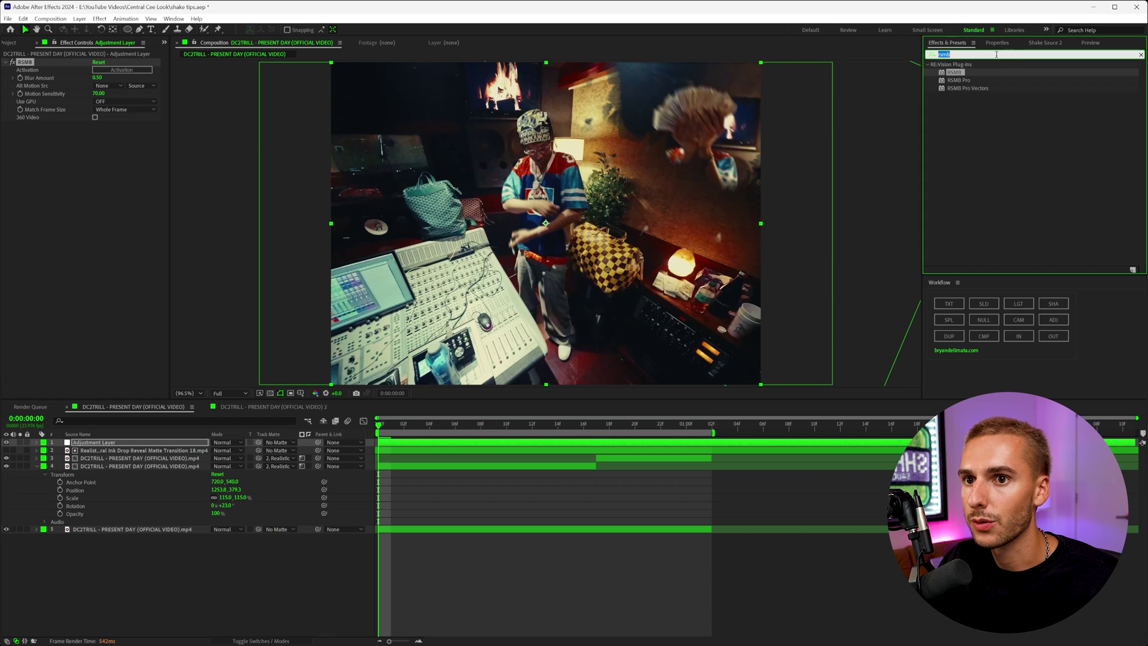
{"action": "type", "text": "dist"}
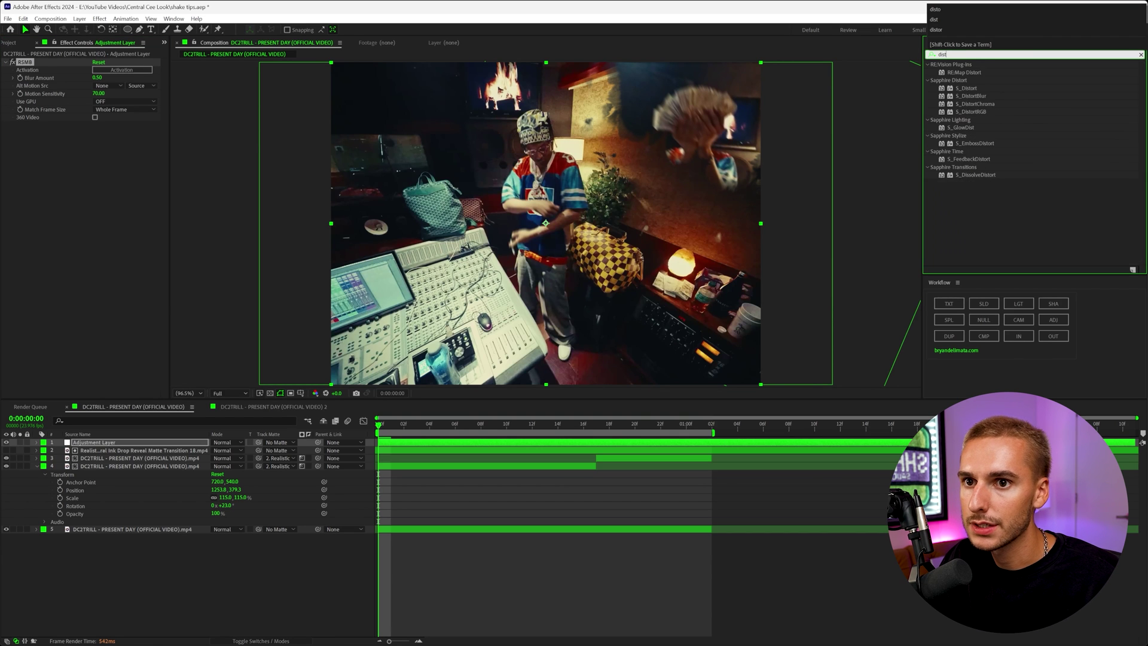
{"action": "left_click_drag", "start_coordinate": [975, 106], "coordinate": [63, 211]}
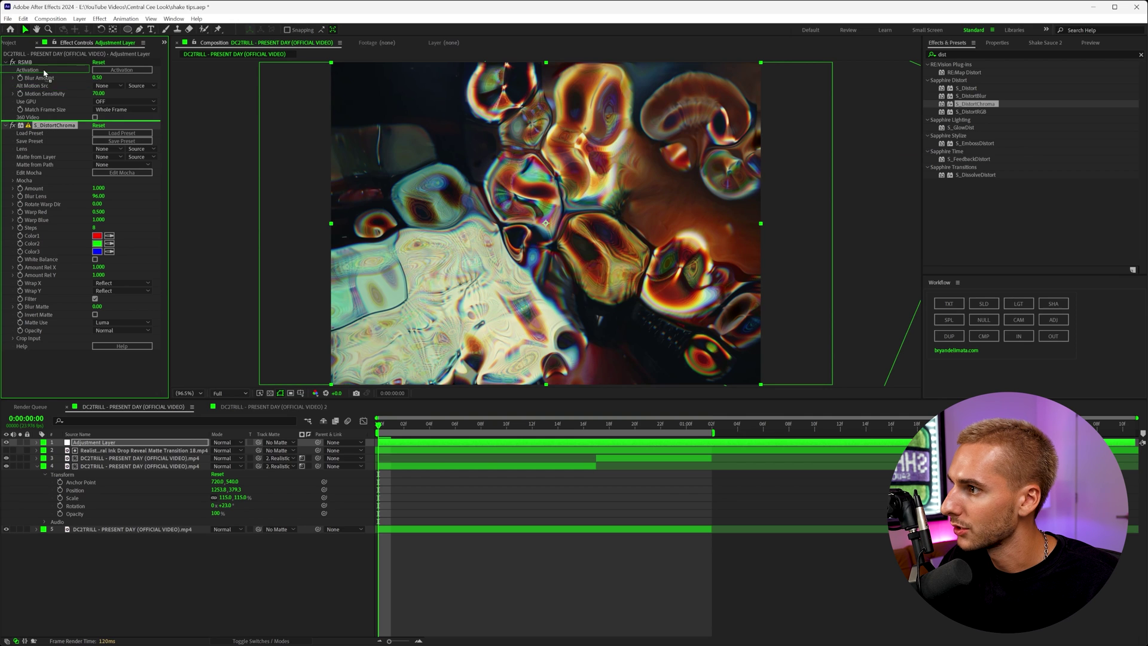
Step: Move S_DistortChroma above RSMB and keyframe Amount from 0.020 up to 0.230 at frame 17
{"action": "left_click_drag", "start_coordinate": [54, 125], "coordinate": [42, 62]}
{"action": "left_click_drag", "start_coordinate": [90, 126], "coordinate": [47, 129]}
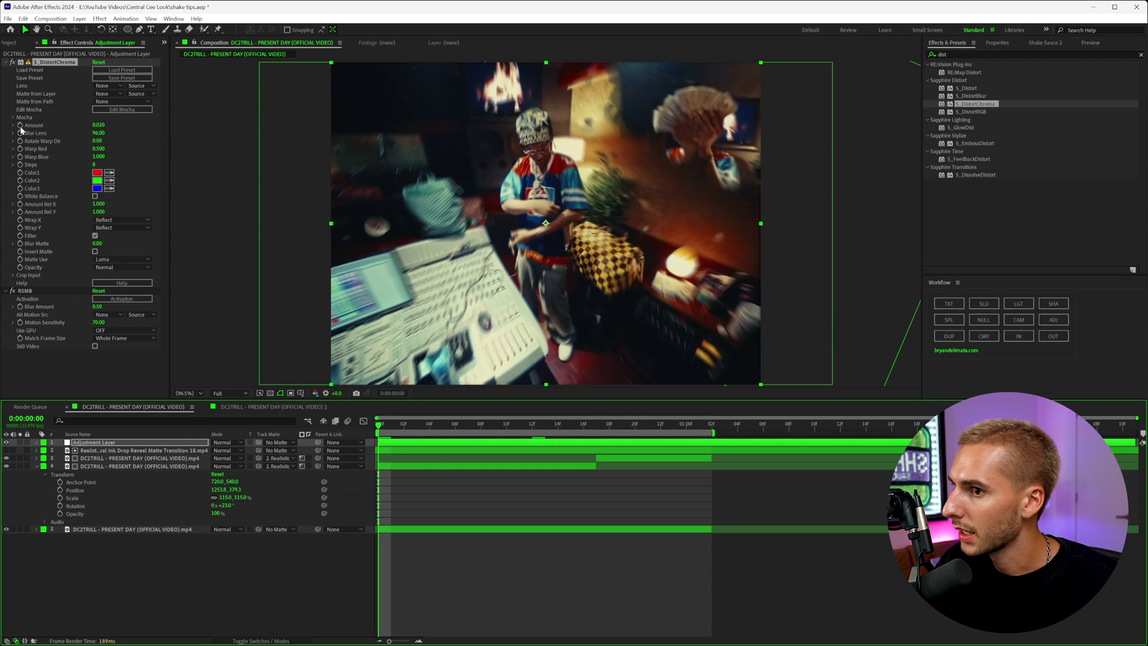
{"action": "left_click_drag", "start_coordinate": [443, 431], "coordinate": [601, 435]}
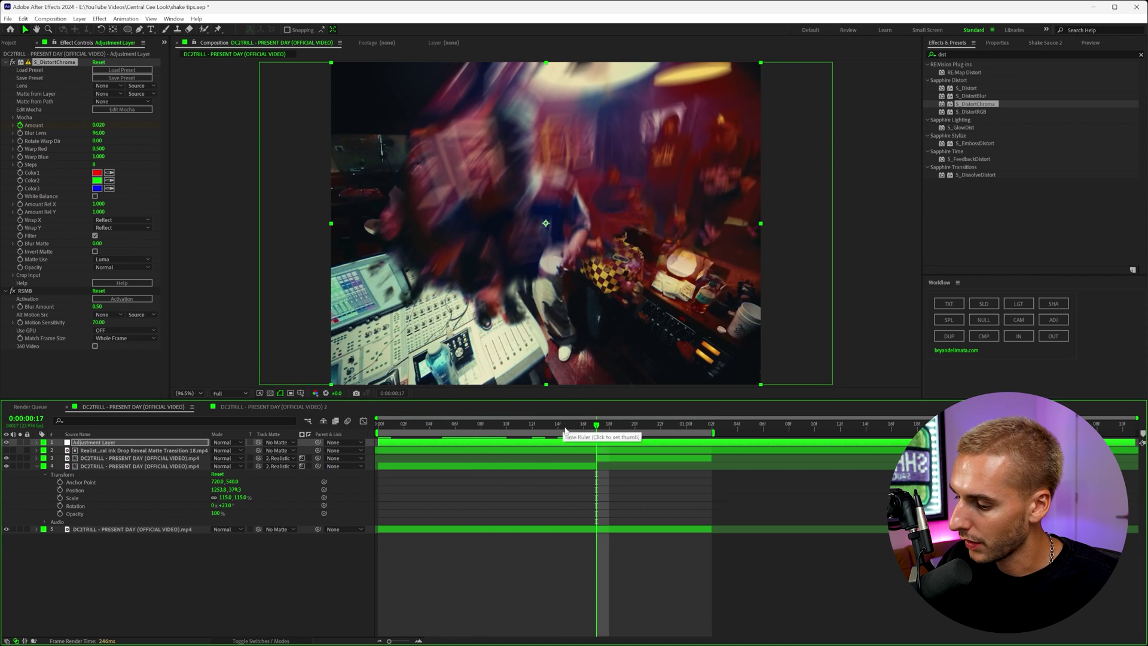
{"action": "key", "text": "u"}
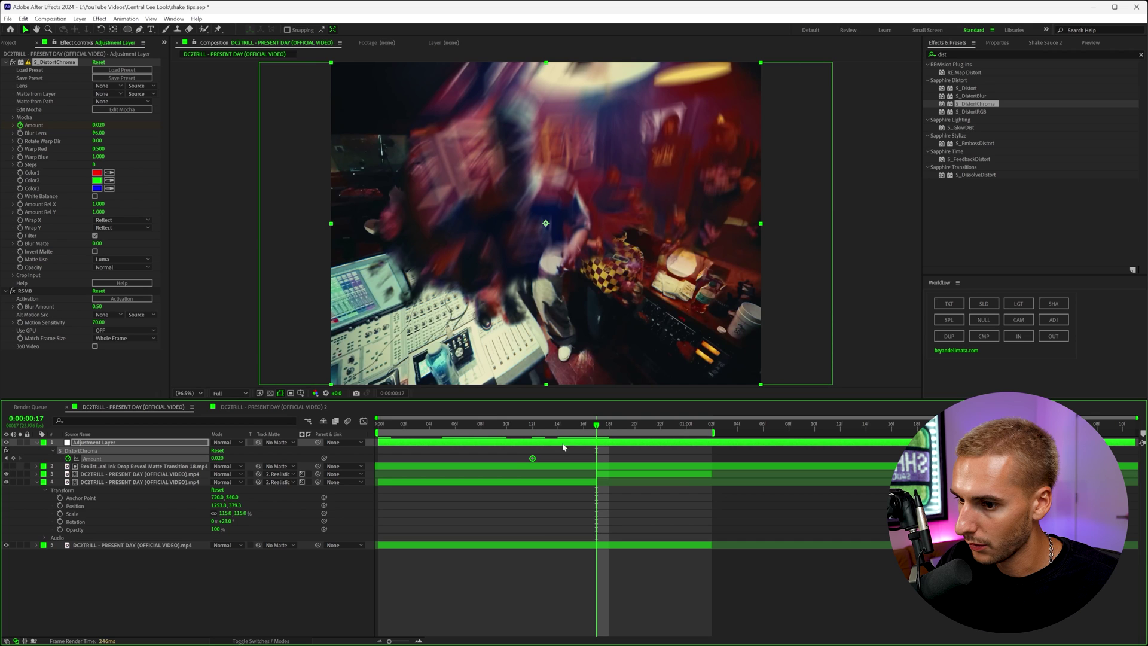
{"action": "left_click_drag", "start_coordinate": [98, 125], "coordinate": [105, 126]}
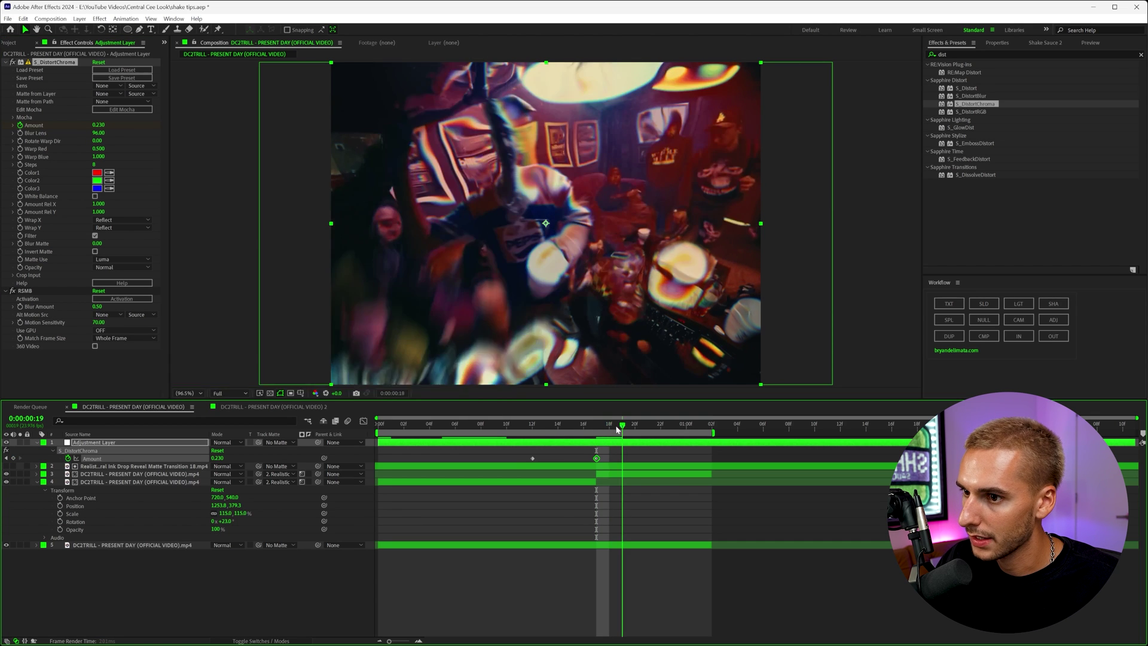
Step: Set Amount to 0.000 at frame 21, Easy Ease all Amount keyframes, and preview
{"action": "left_click_drag", "start_coordinate": [598, 427], "coordinate": [647, 427]}
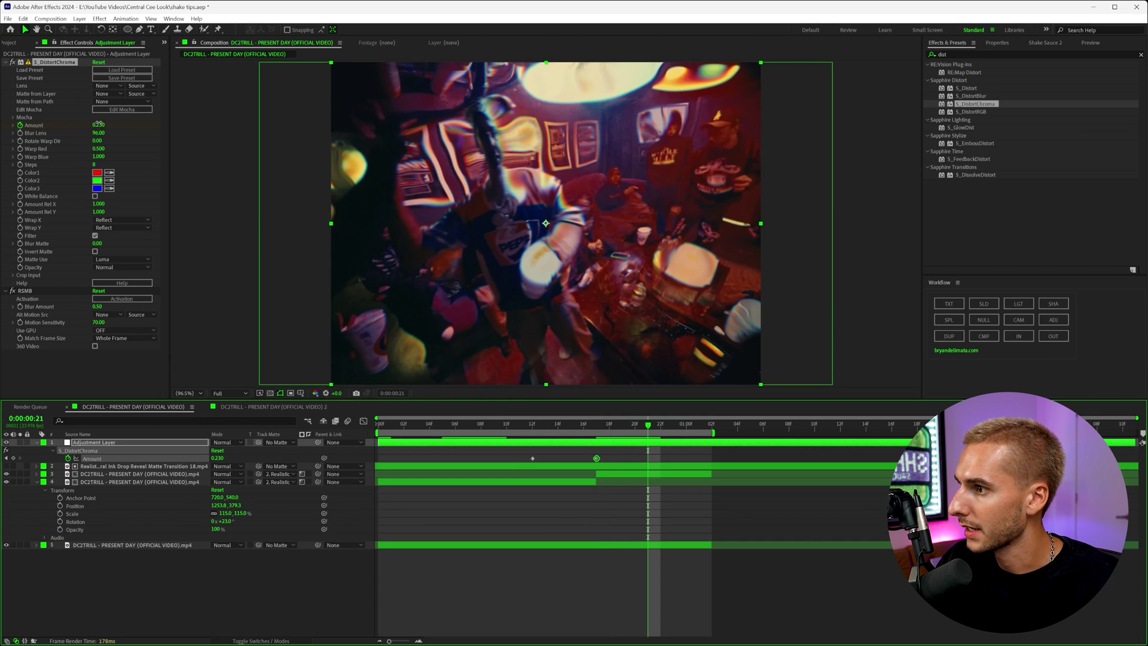
{"action": "left_click_drag", "start_coordinate": [98, 125], "coordinate": [87, 125]}
{"action": "left_click_drag", "start_coordinate": [662, 454], "coordinate": [467, 463]}
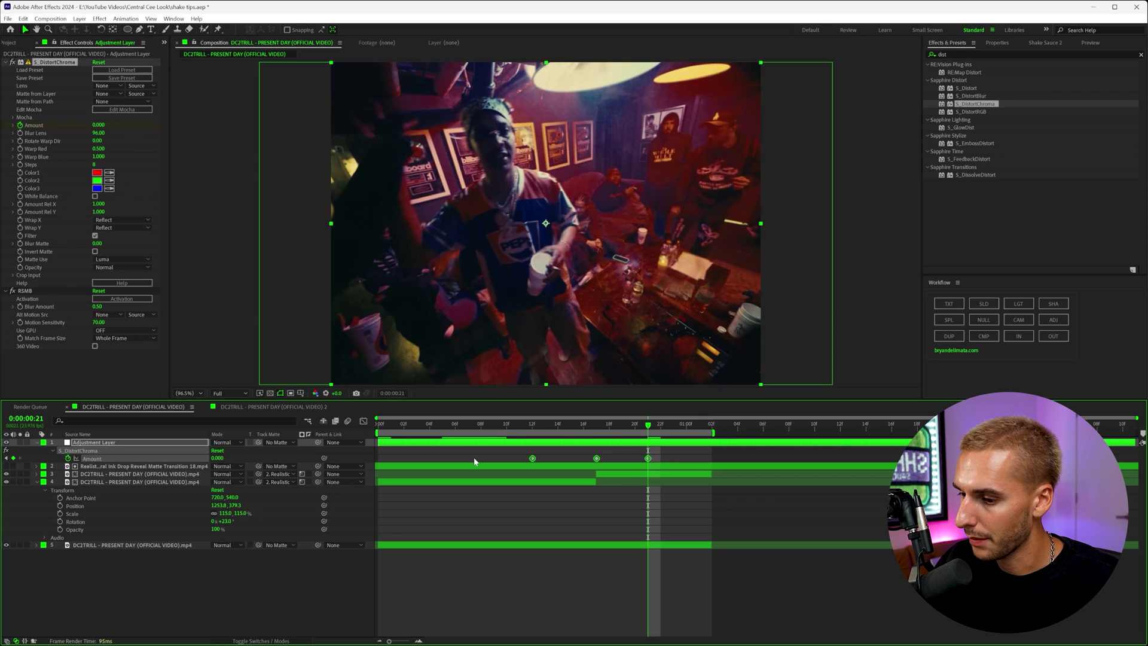
{"action": "key", "text": "F9"}
{"action": "key", "text": "space"}
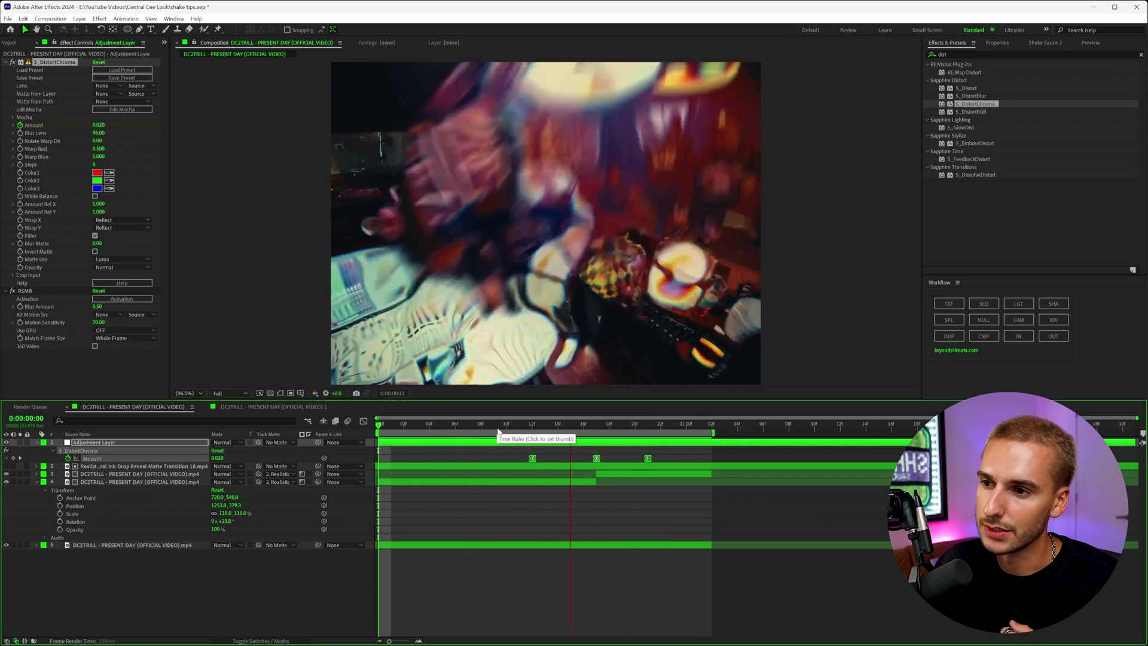